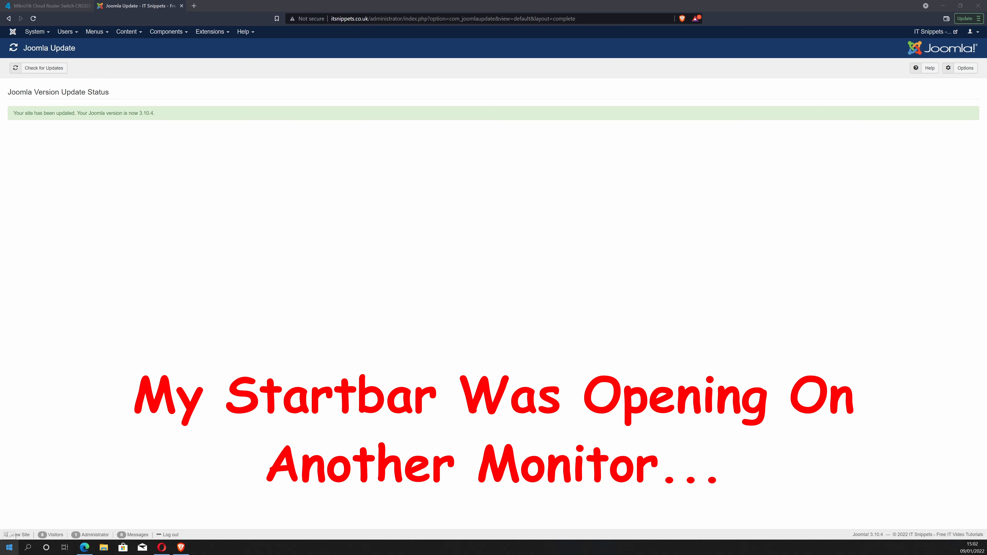
Launch OBS Studio from the Start menu.
click(9, 547)
click(410, 375)
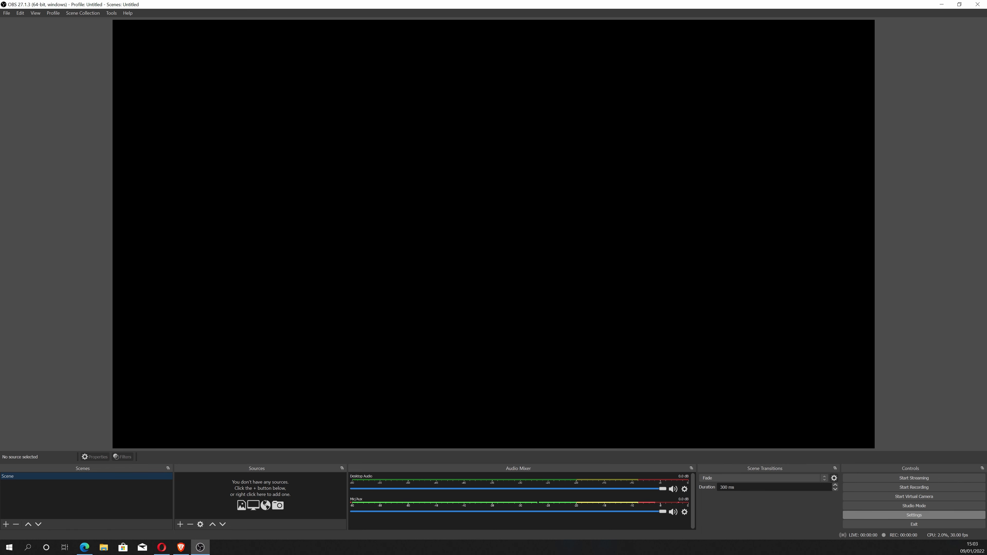
Open the Output settings and set the recording quality to Indistinguishable Quality, Large File Size.
click(914, 515)
click(332, 183)
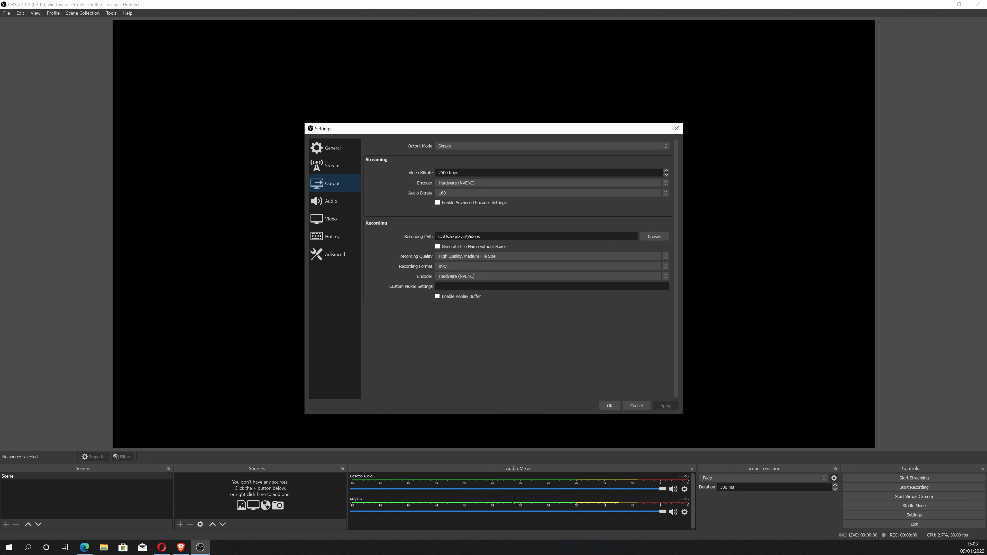
click(552, 256)
click(552, 271)
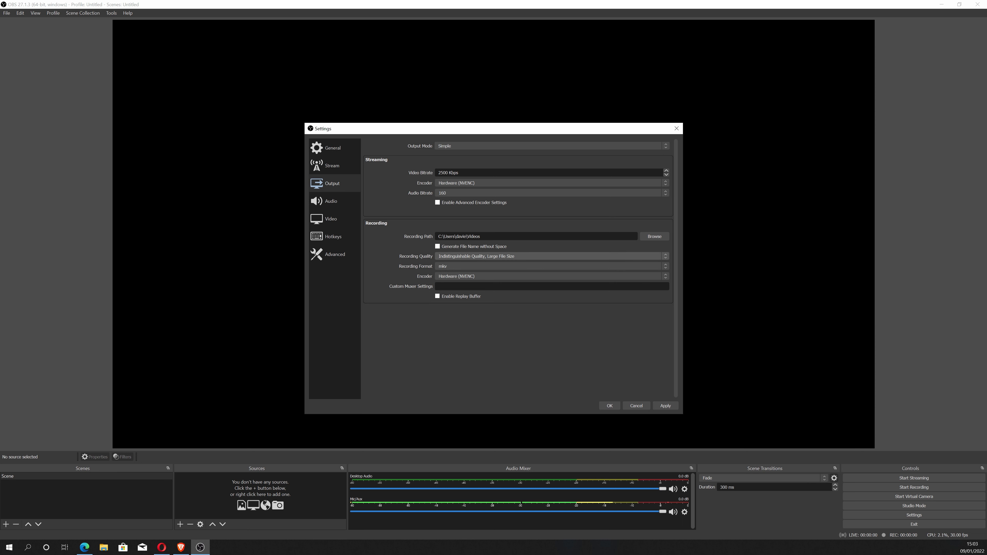
click(552, 257)
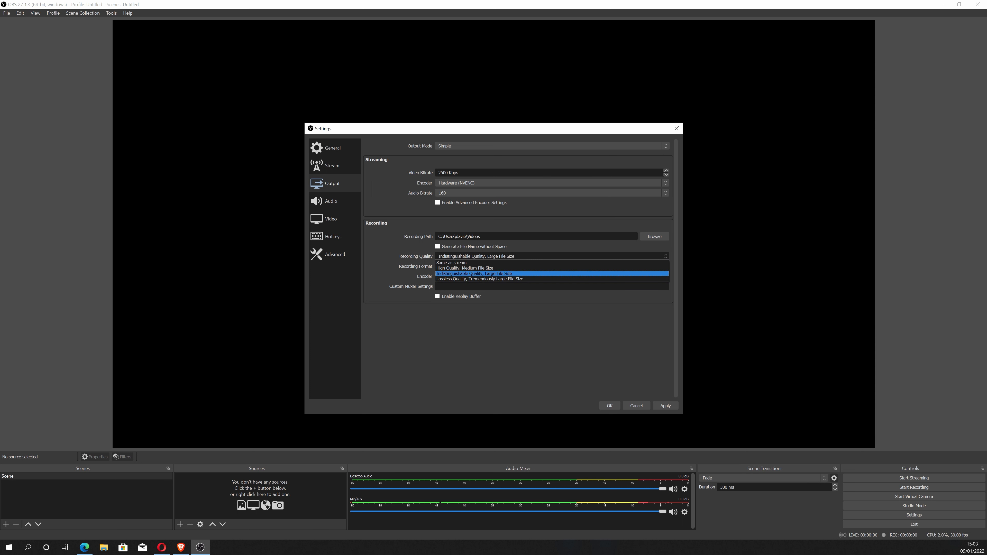
click(552, 274)
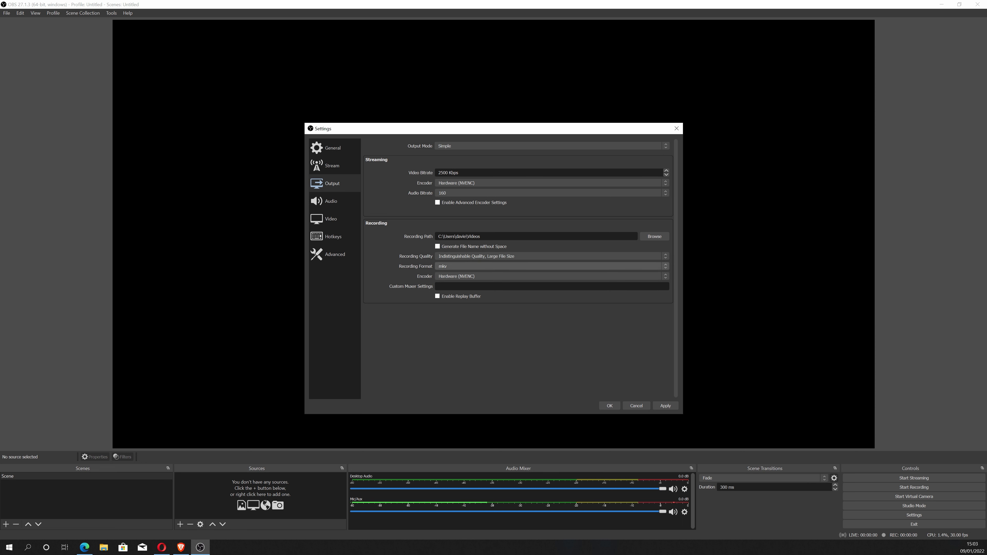
Keep the mkv recording format and Hardware (NVENC) encoder, and switch the output mode to Advanced.
click(552, 266)
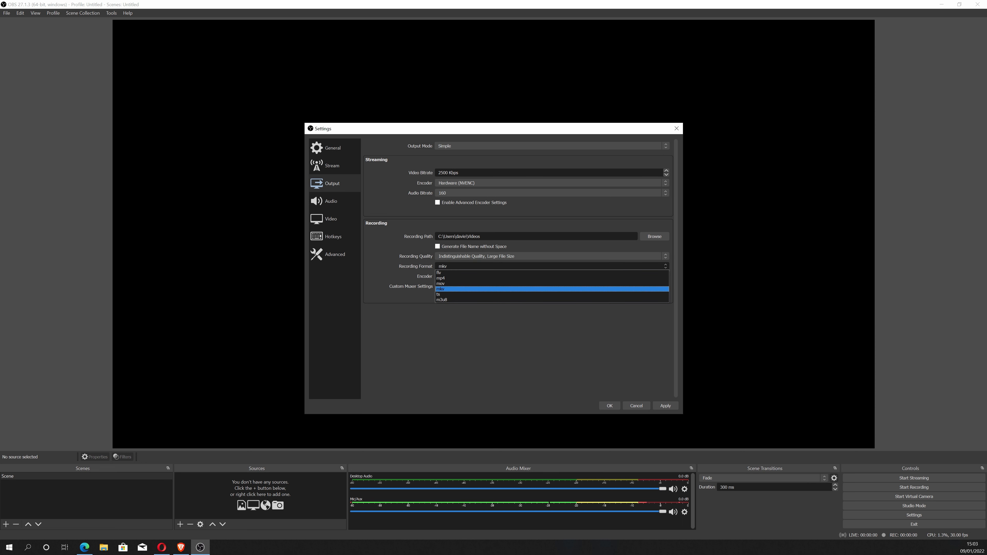
click(552, 266)
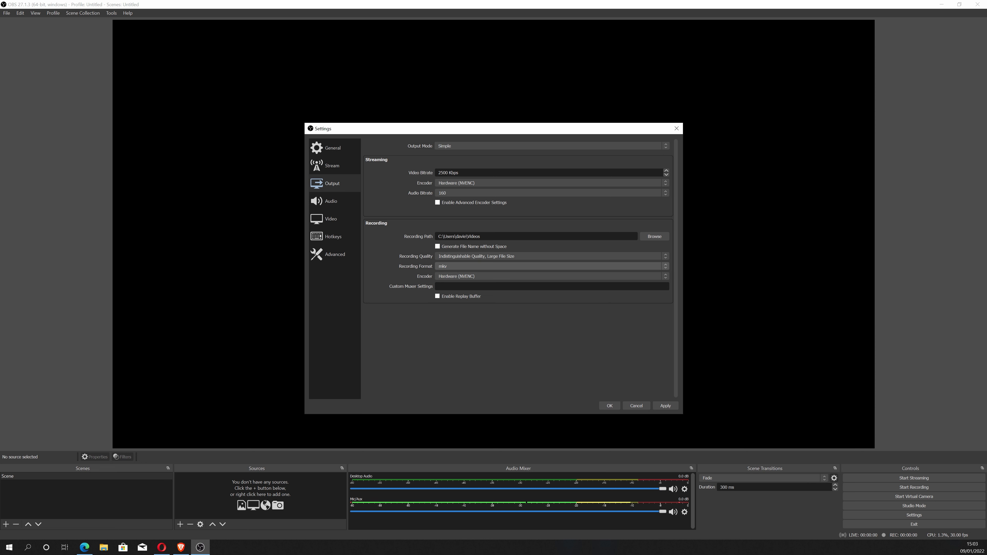
click(552, 266)
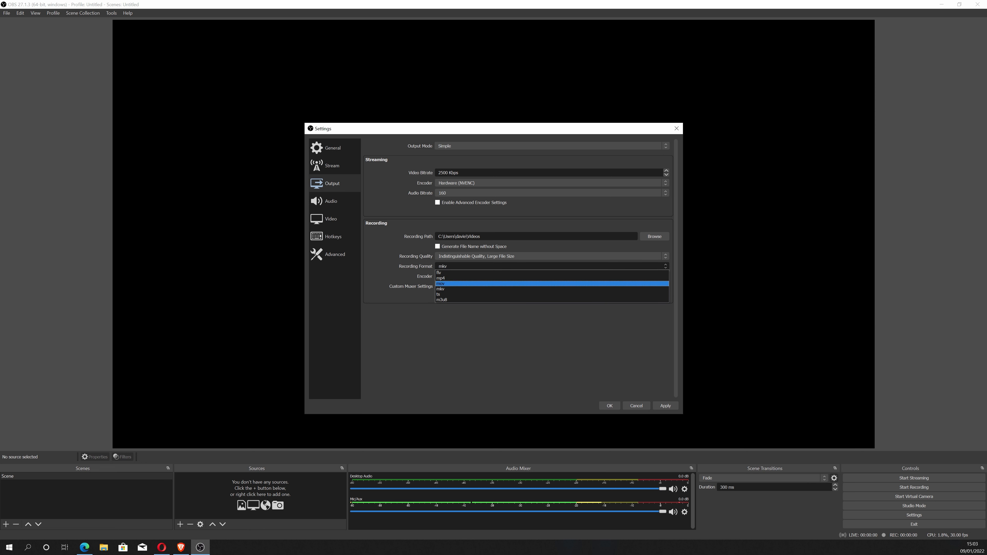
click(552, 312)
click(552, 277)
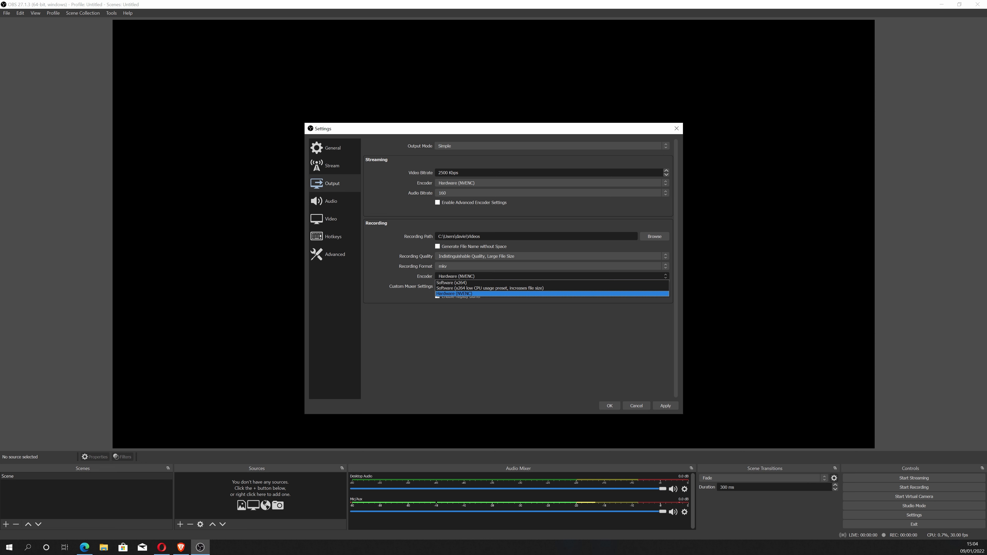
click(455, 293)
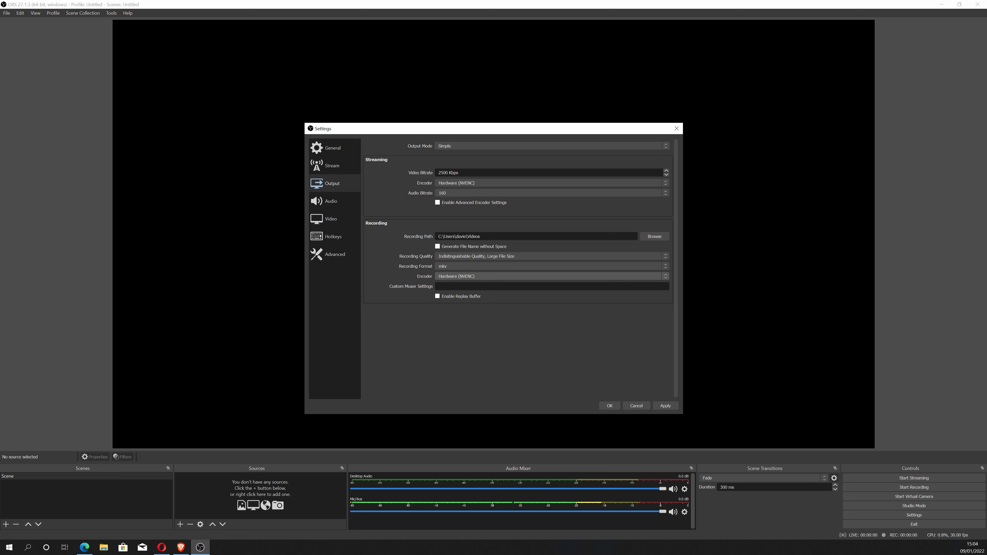
click(453, 147)
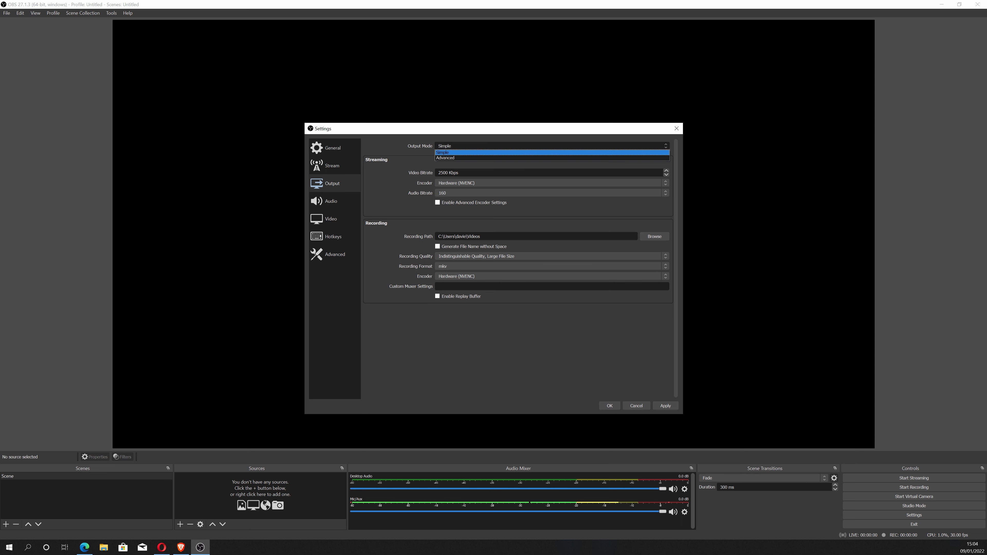
click(451, 159)
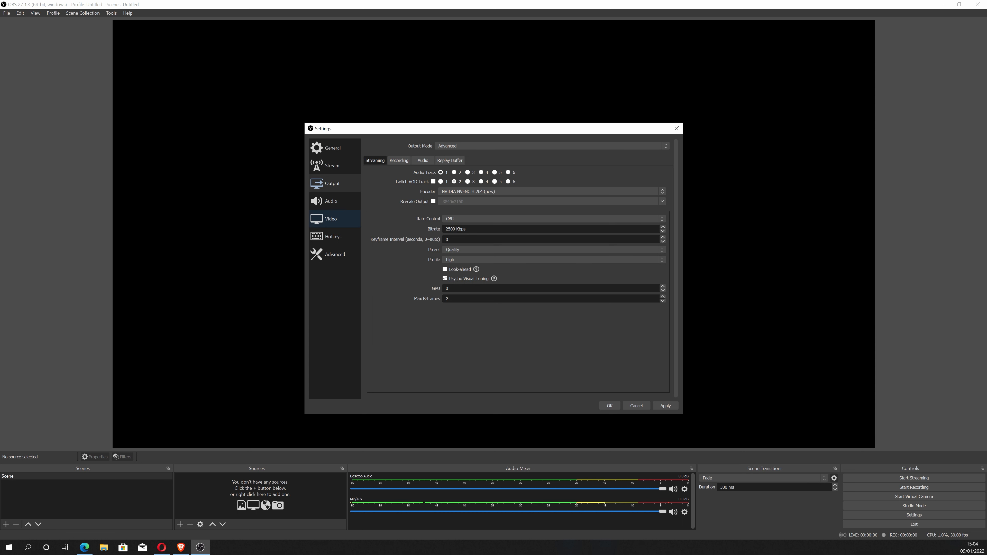
Set the video output (scaled) resolution to 3840x2160, then apply and save the settings.
click(335, 219)
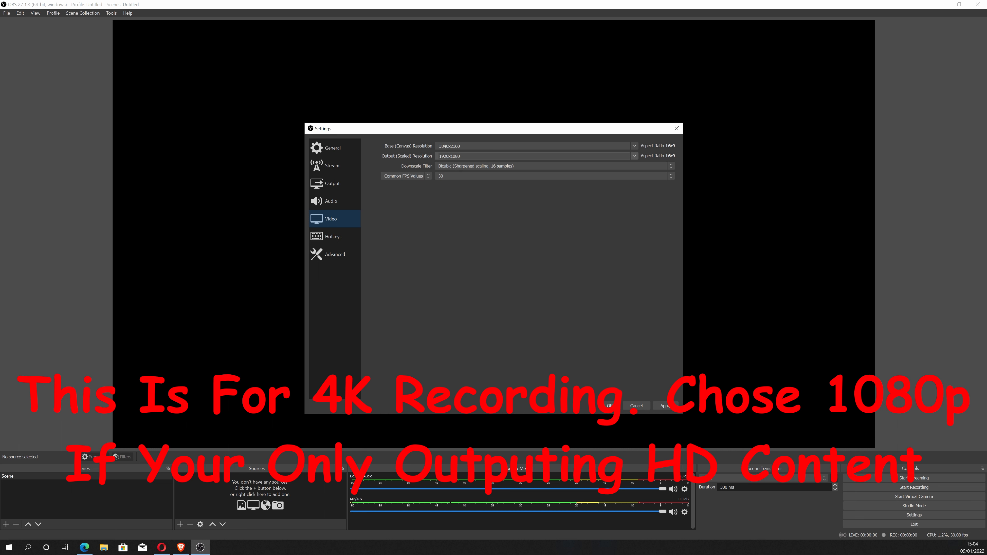
click(634, 156)
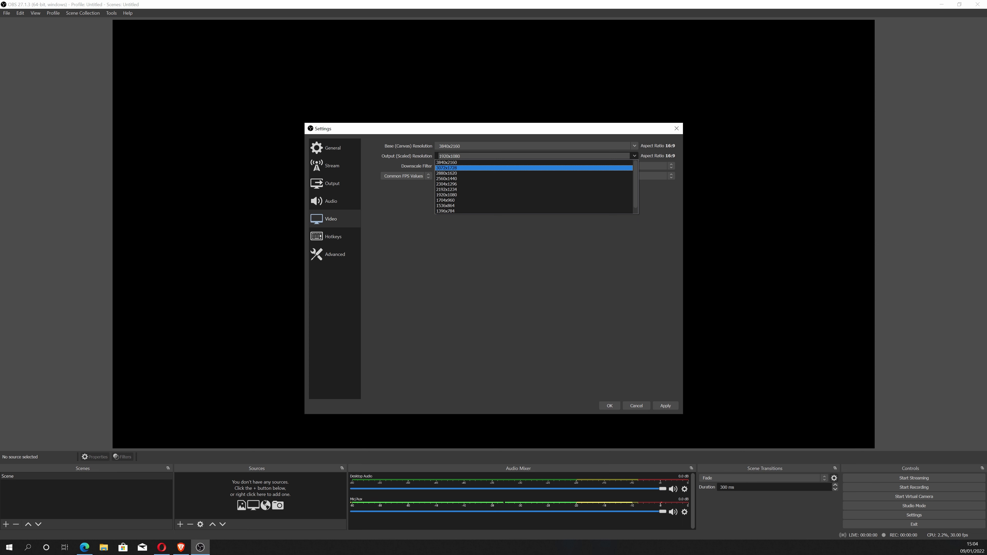
click(534, 163)
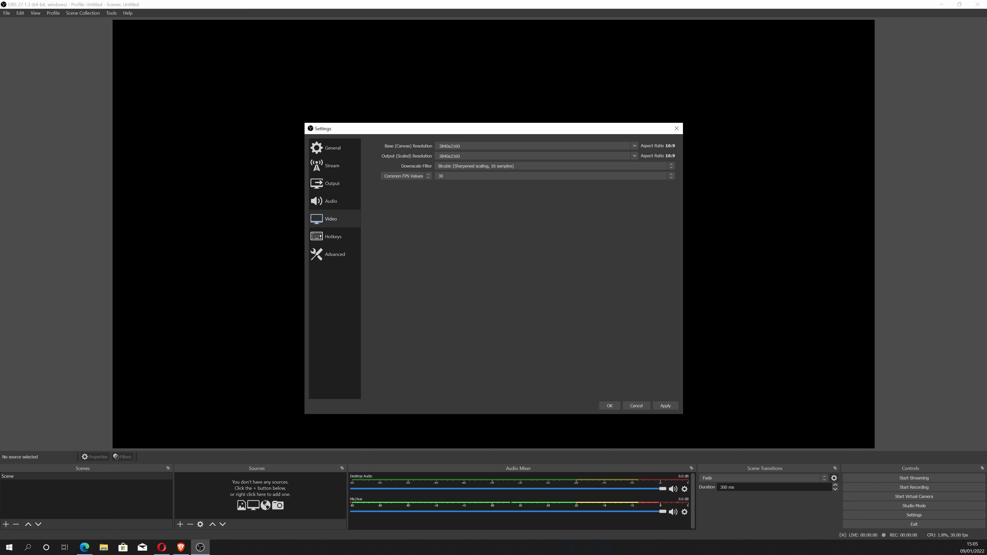
click(665, 405)
click(609, 406)
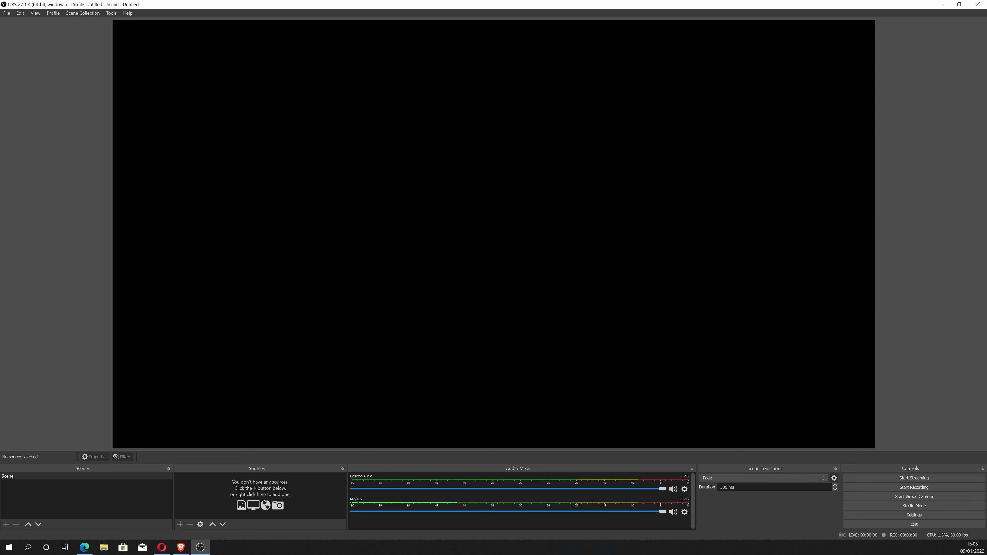
Rename the default scene to MainCapture.
click(43, 477)
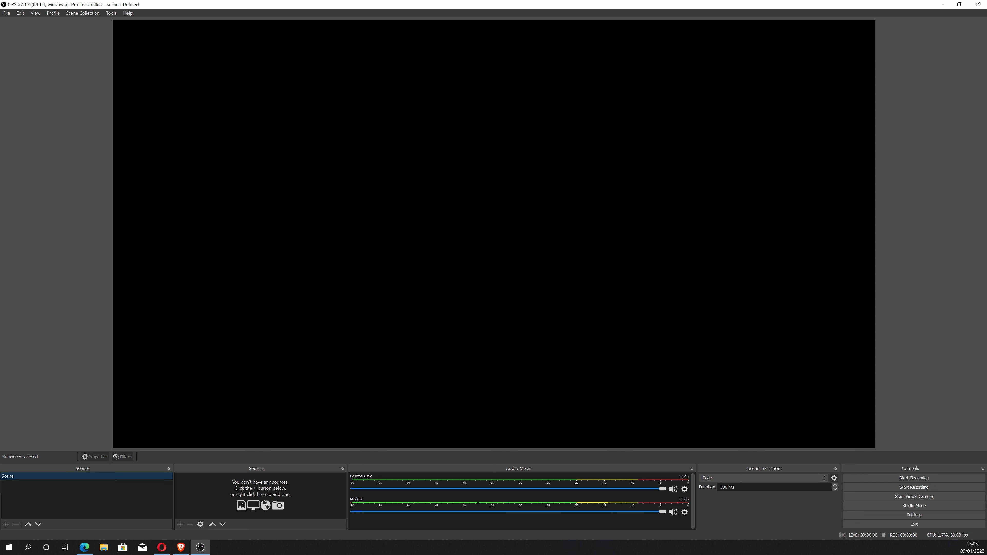
right_click(93, 476)
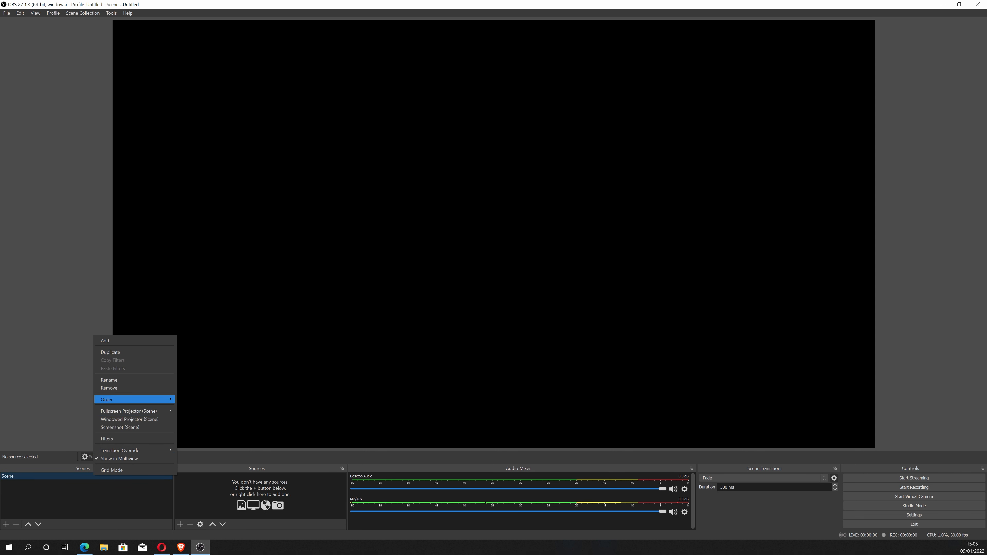
click(112, 380)
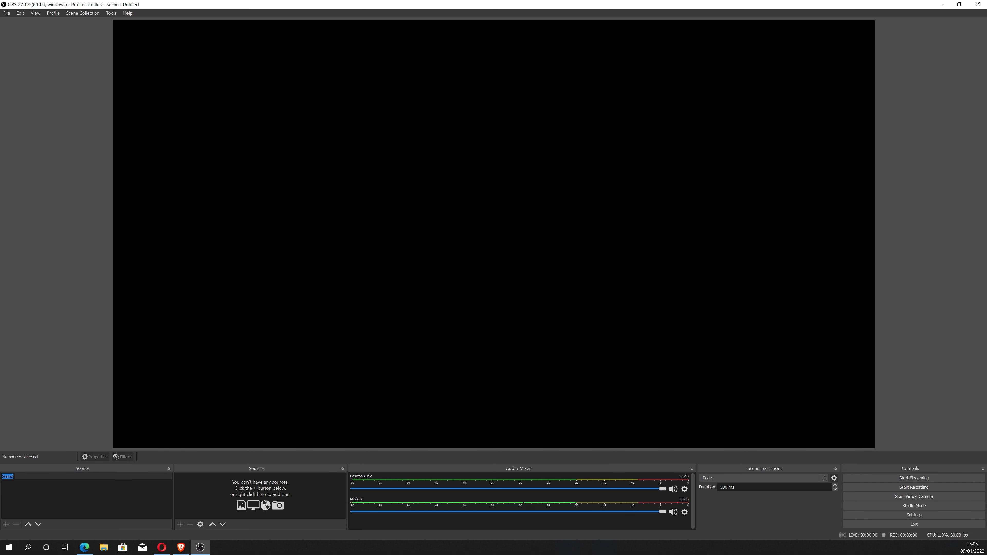
text(MainCapture)
key(Return)
Add a Display Capture source named Central Monitor capturing Display 2 (Primary Monitor).
click(181, 524)
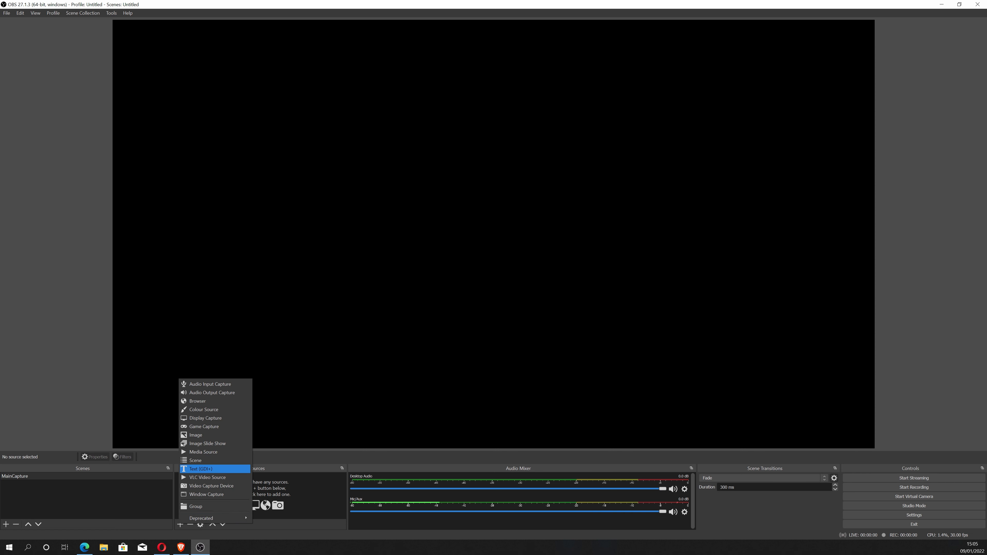
click(206, 418)
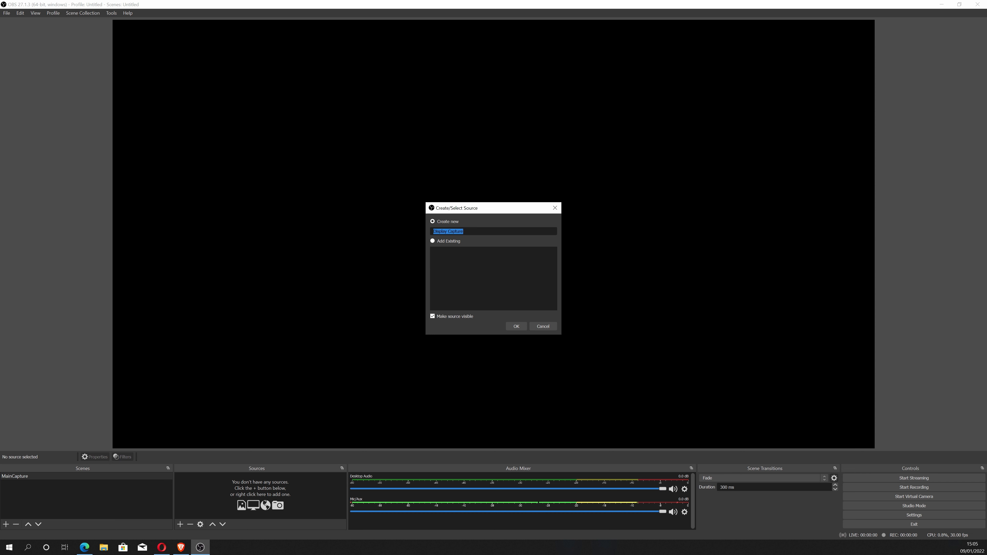
text(Central Monitor)
click(520, 327)
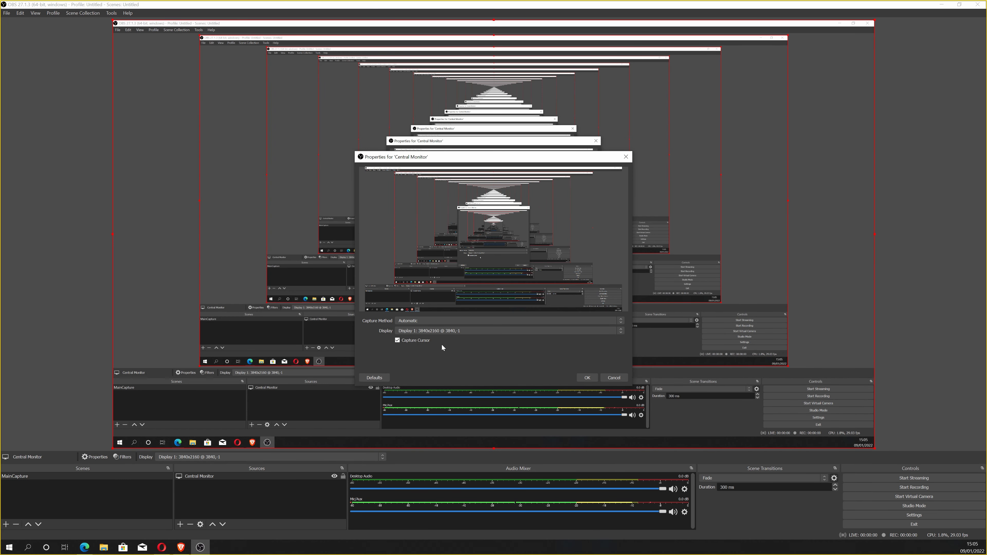
click(467, 329)
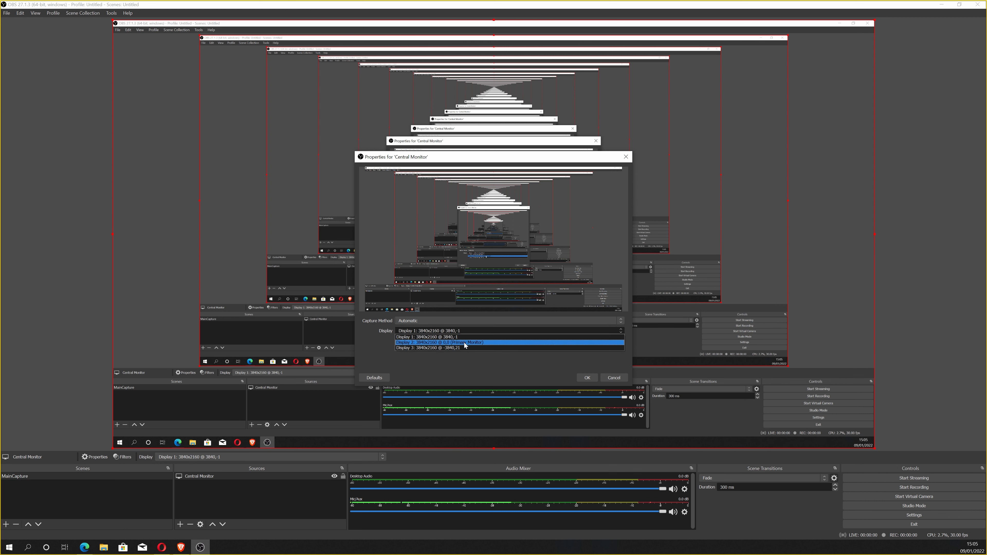
click(465, 343)
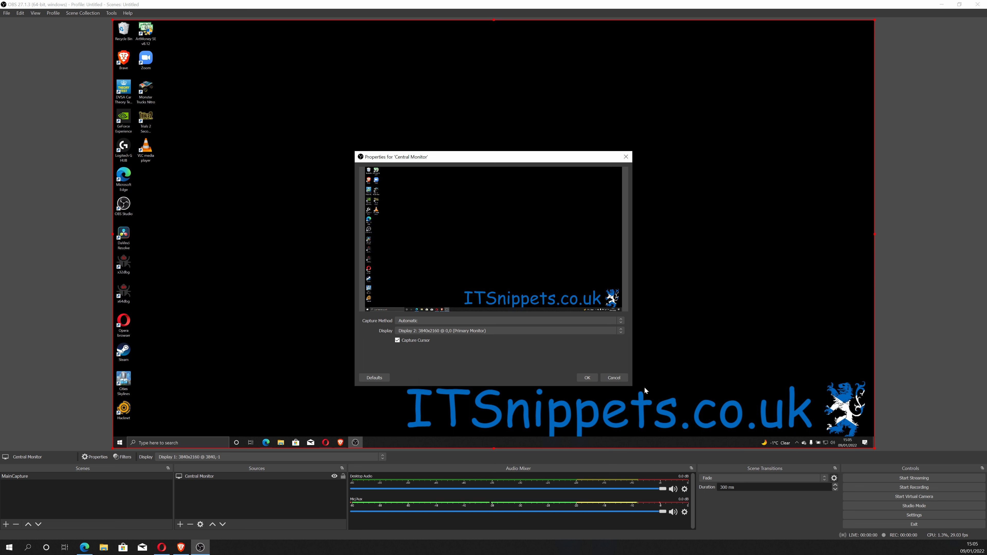
click(594, 382)
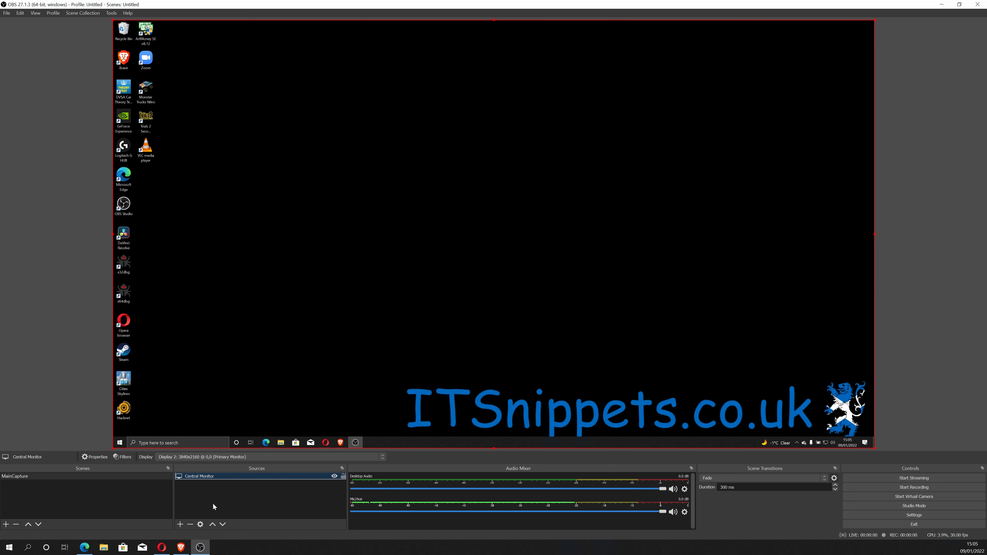
Add another Display Capture source named Left Monitor.
click(208, 516)
click(180, 525)
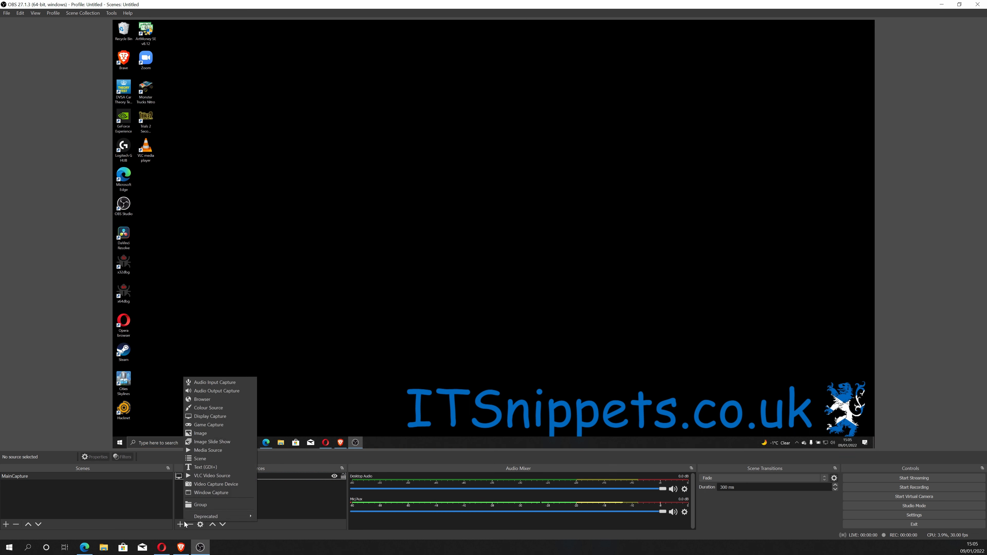
click(224, 417)
text(Left Monitor)
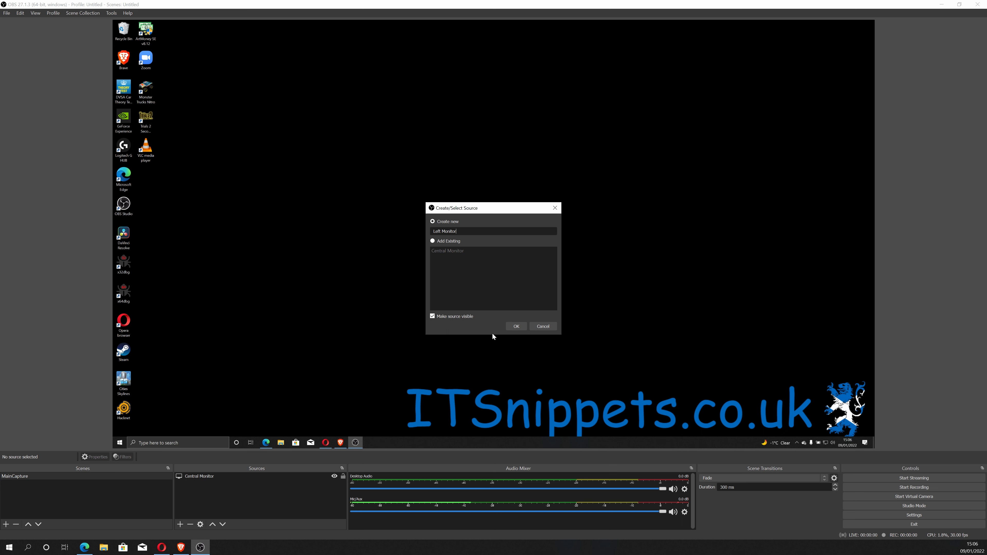
click(520, 326)
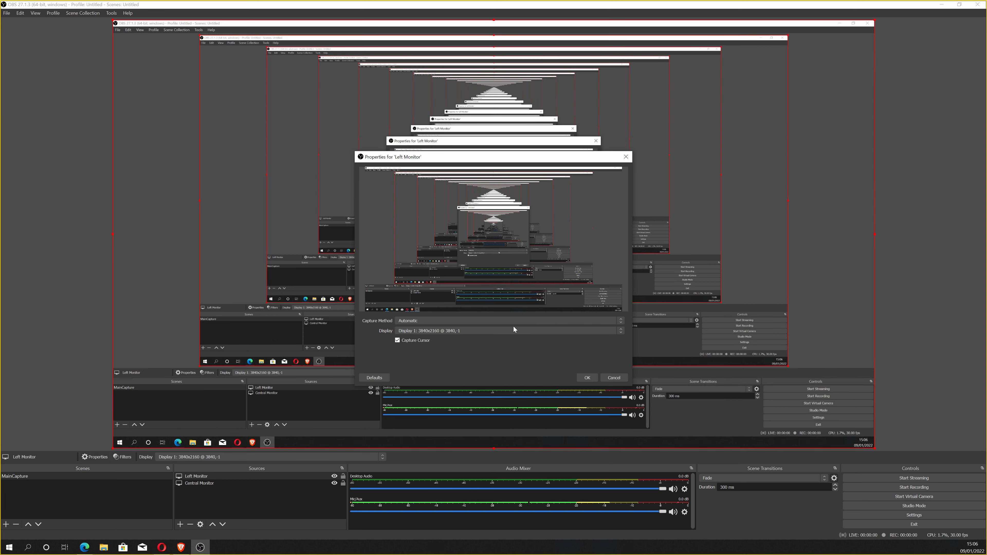
Set the Left Monitor source to capture Display 3 and confirm its properties.
click(496, 318)
click(496, 320)
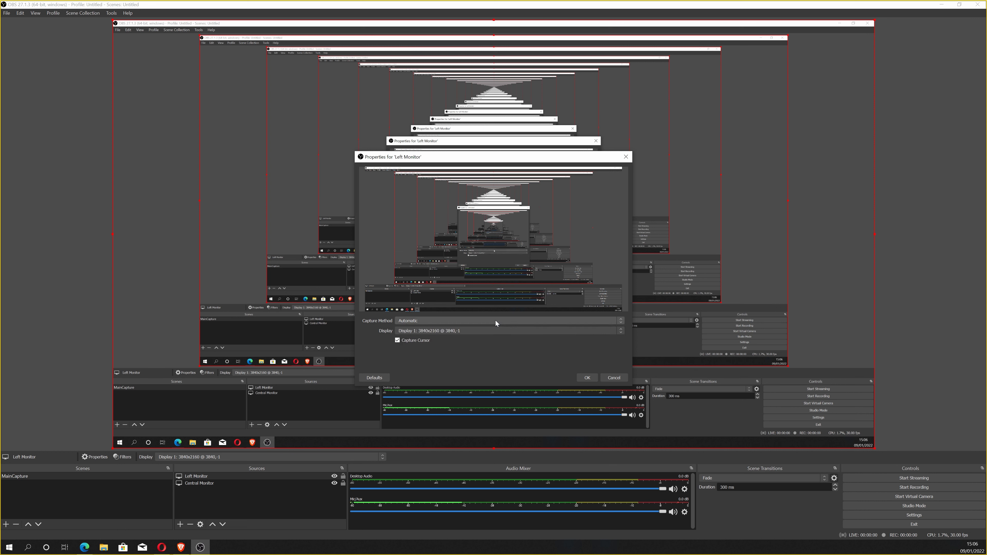
click(473, 332)
click(447, 343)
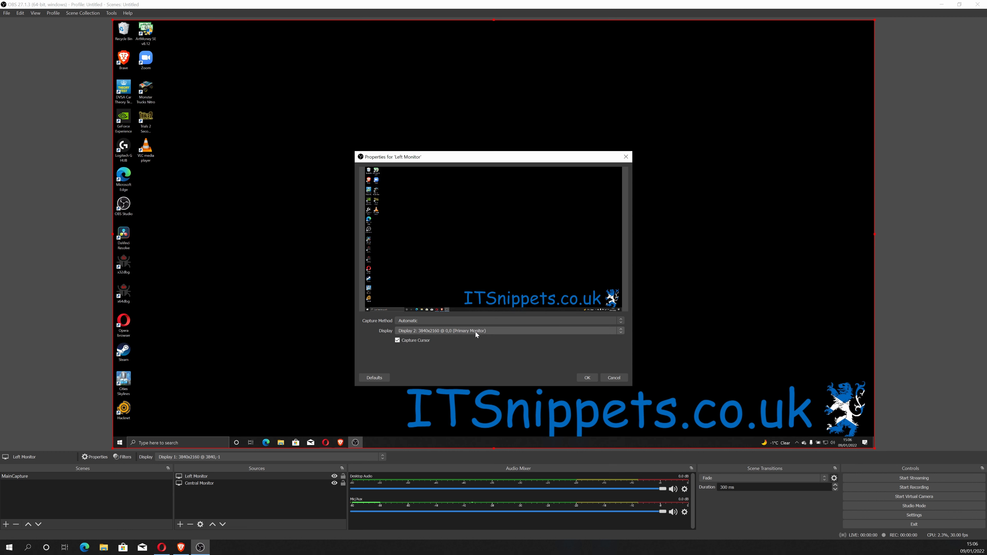
click(475, 332)
click(455, 348)
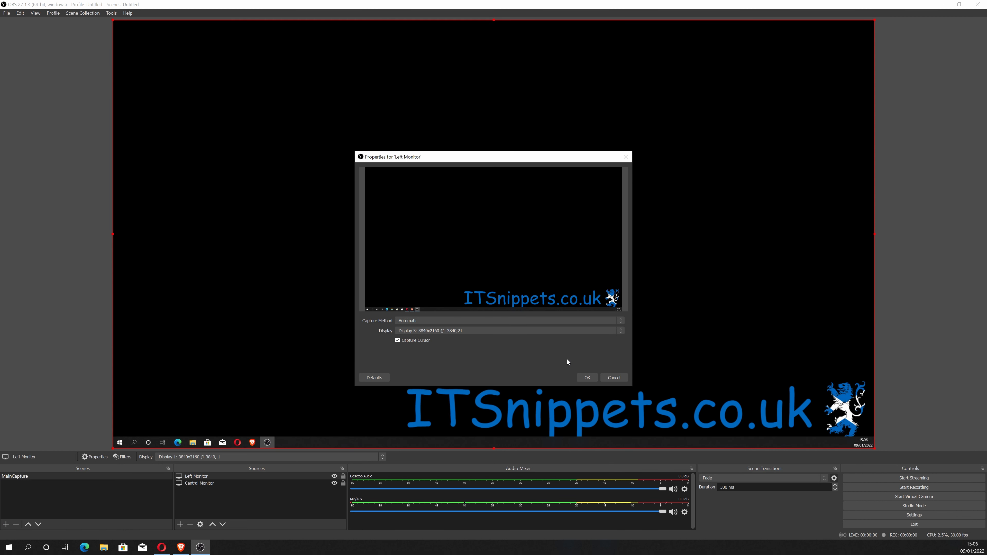
click(587, 377)
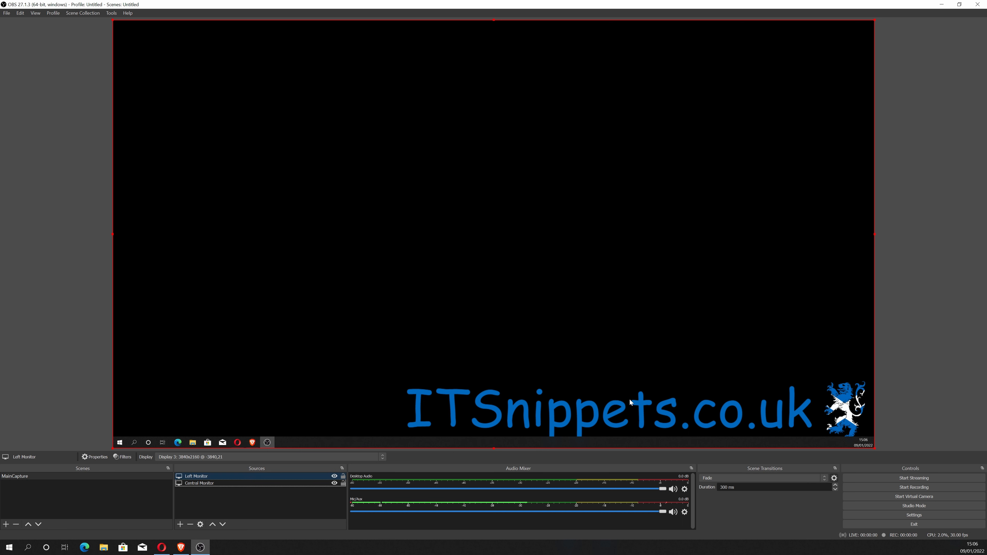
Add a third Display Capture source named Right Monitor.
right_click(204, 493)
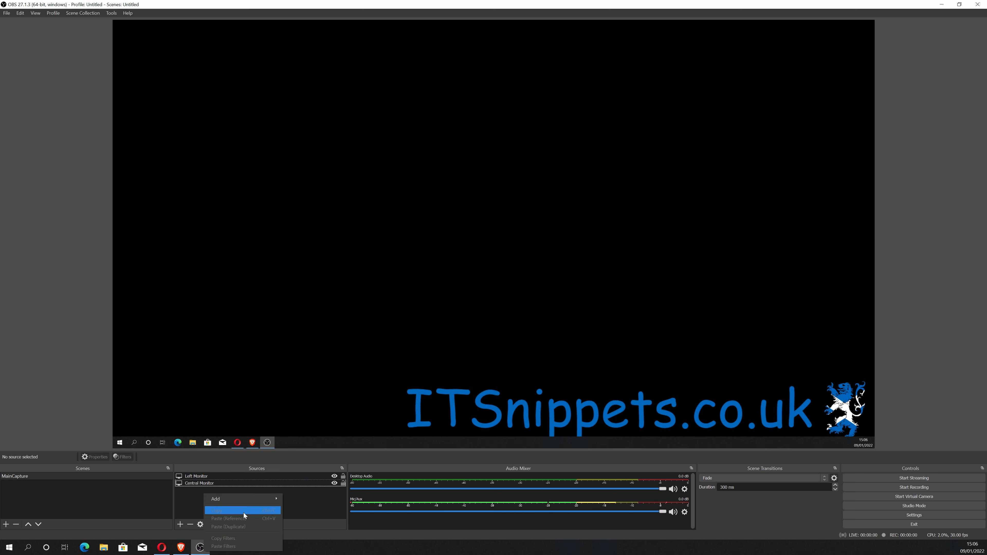
click(188, 507)
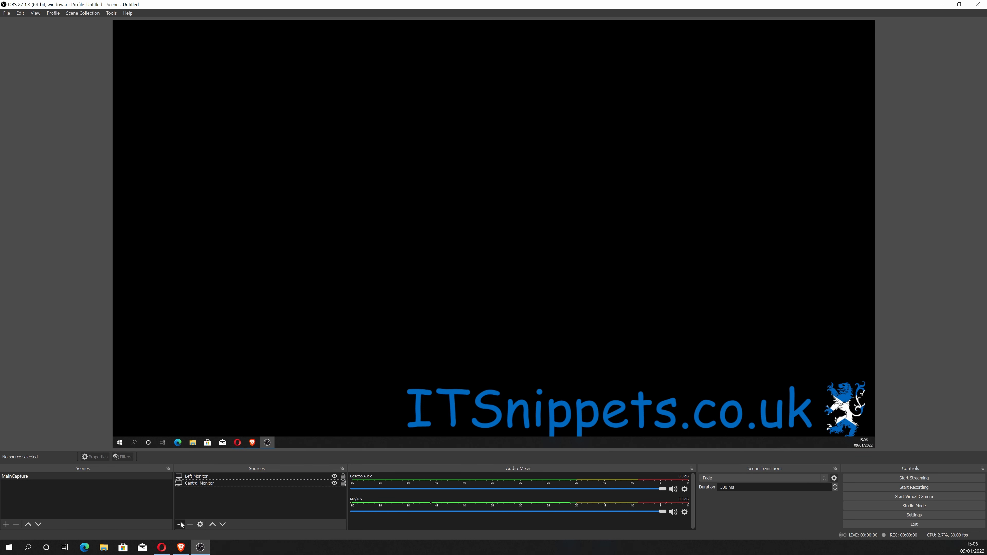
click(180, 524)
click(217, 417)
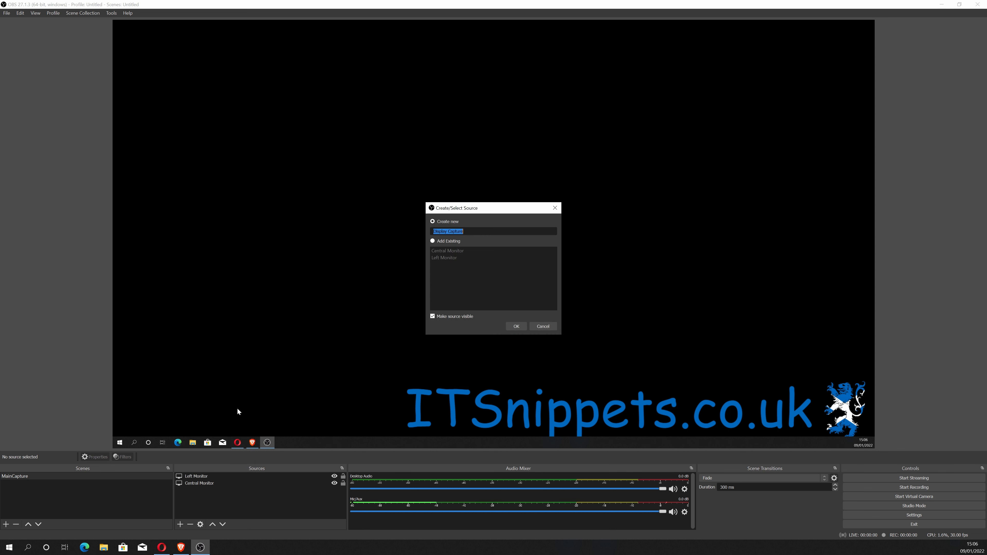
text(Riogh)
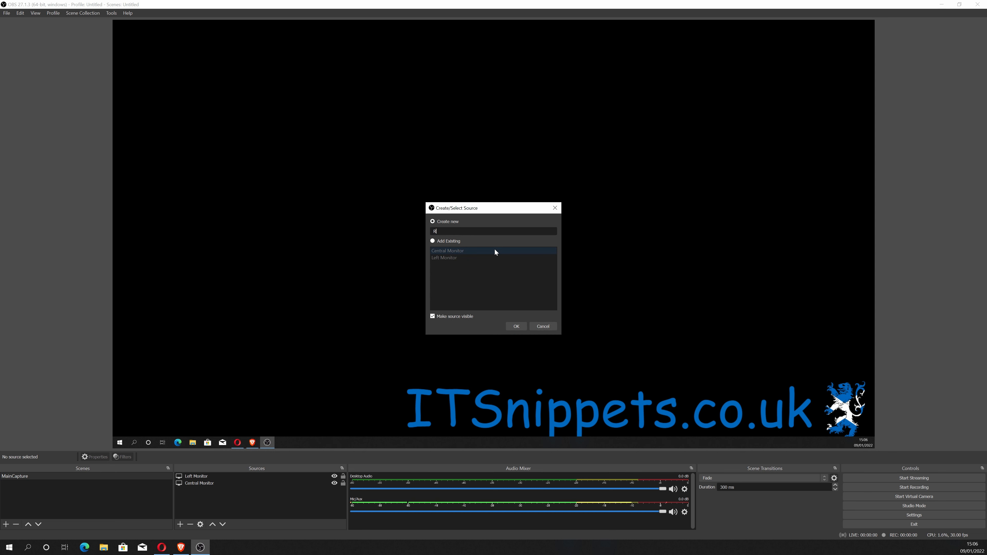
key(BackSpace)
key(BackSpace)
key(BackSpace)
text(ght )
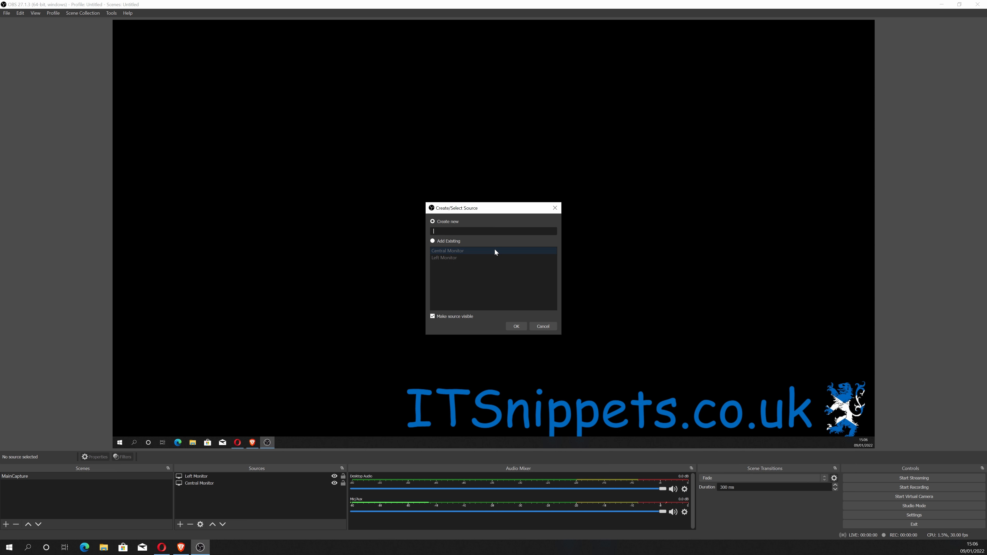
text(Monitor)
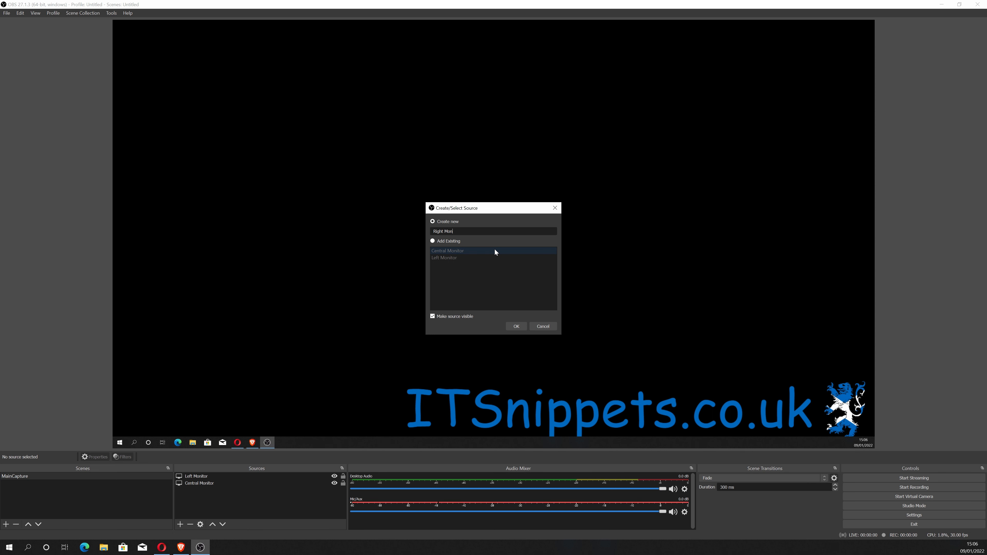
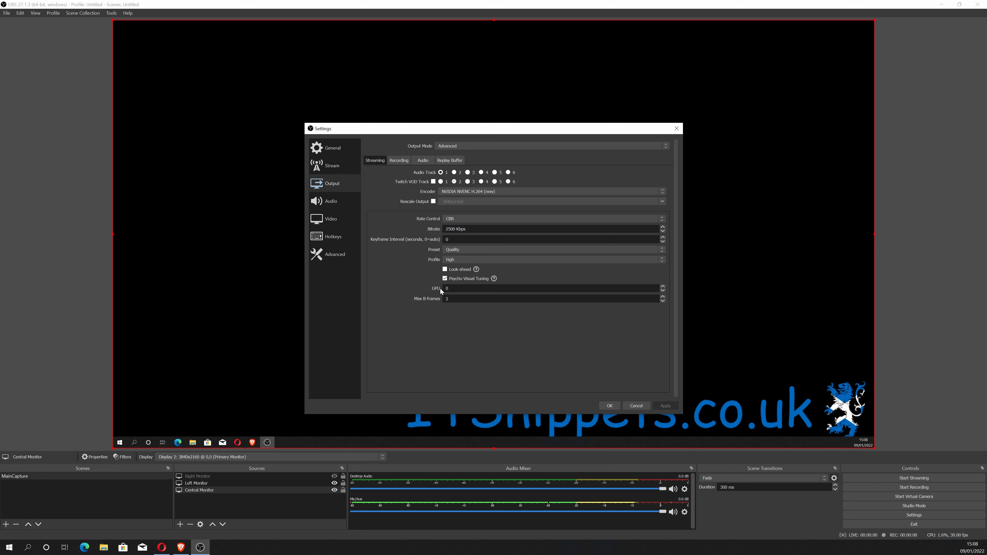
Set the streaming bitrate to 45000 Kbps and save the settings.
click(449, 230)
key(BackSpace)
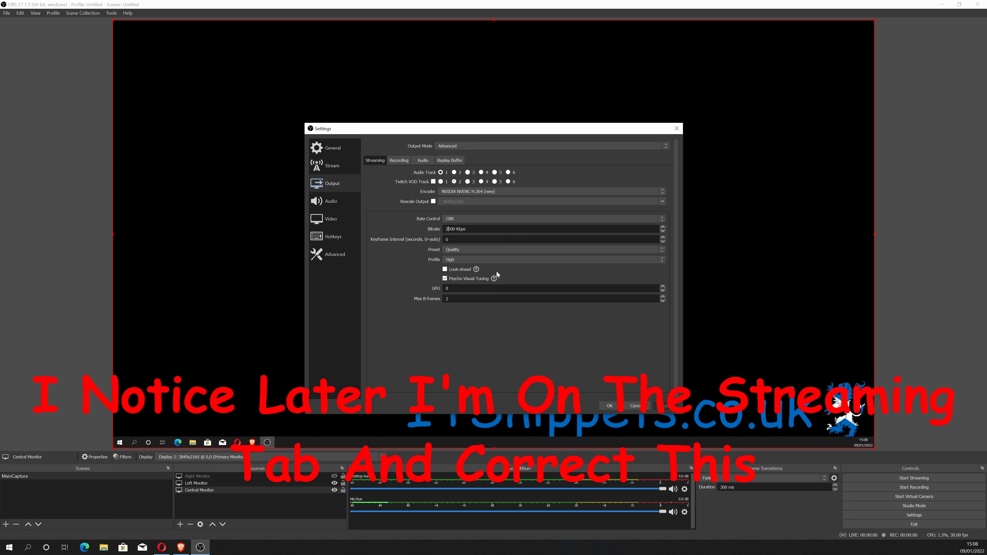
text(4)
key(Right)
key(Right)
text(0)
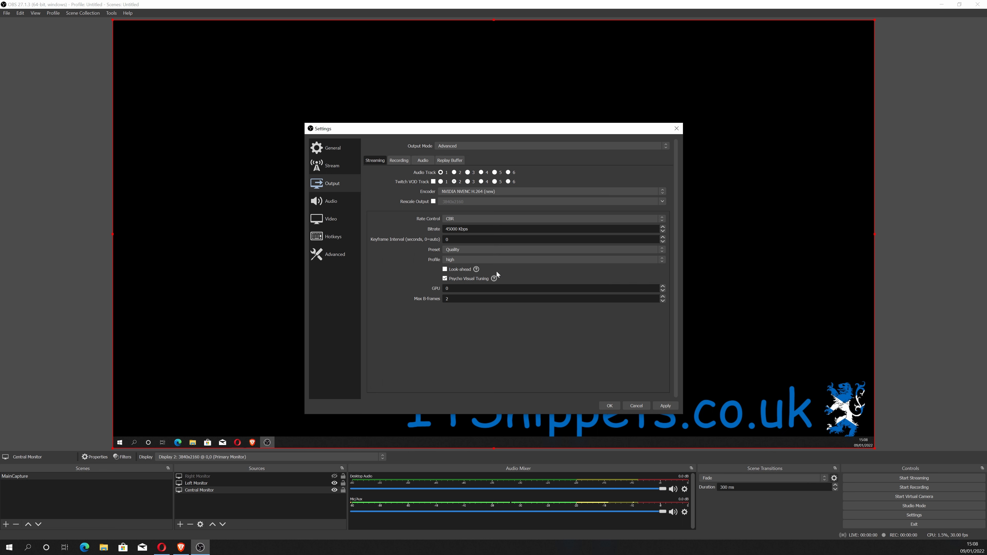
key(Tab)
click(609, 407)
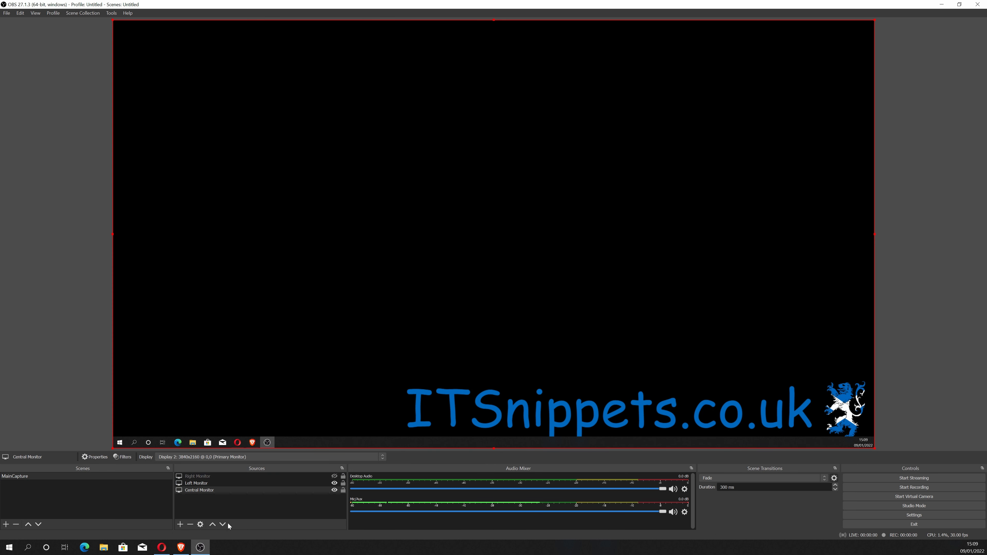
Add a Video Capture Device source named Logitech c930 to the scene.
click(261, 508)
right_click(262, 501)
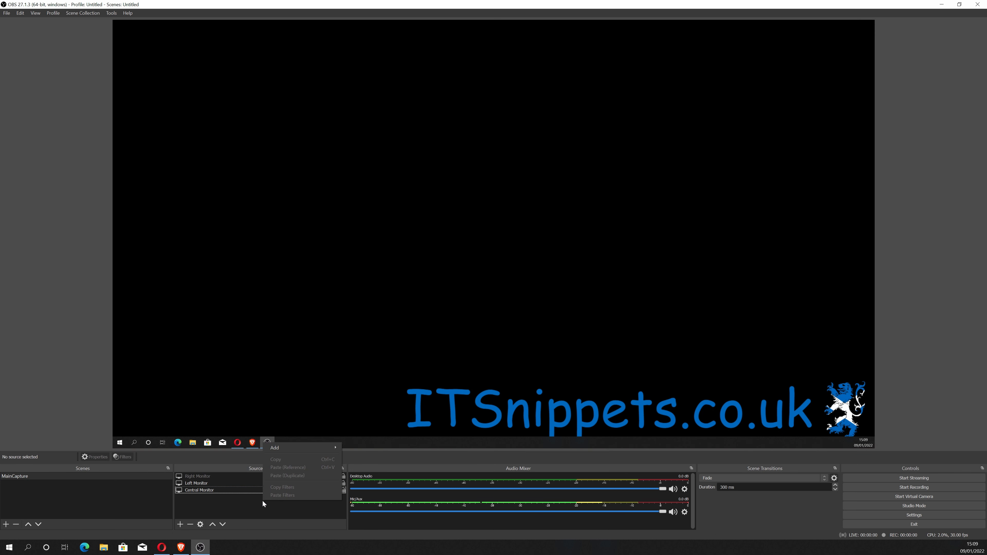
mouse_move(299, 452)
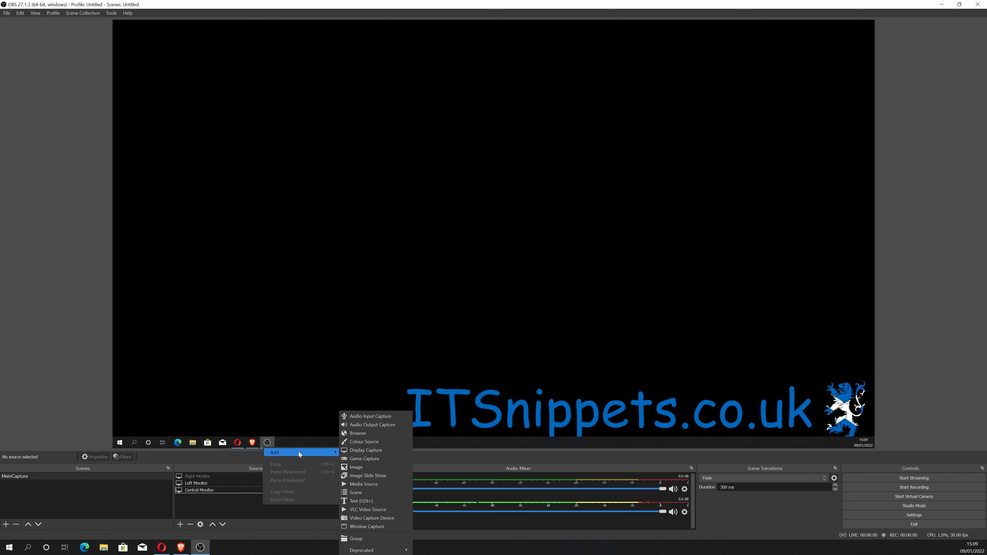
click(395, 518)
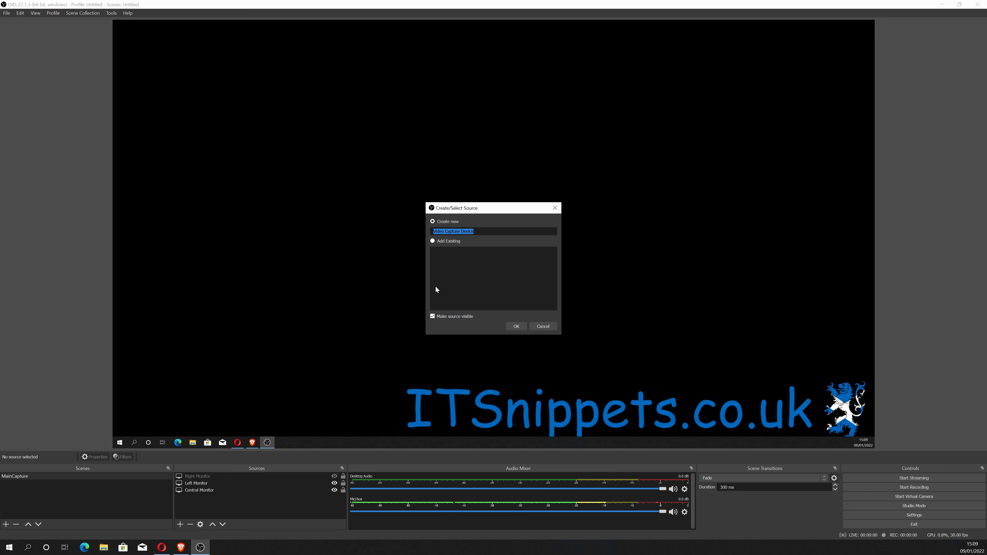
text(Logitech c930)
click(524, 327)
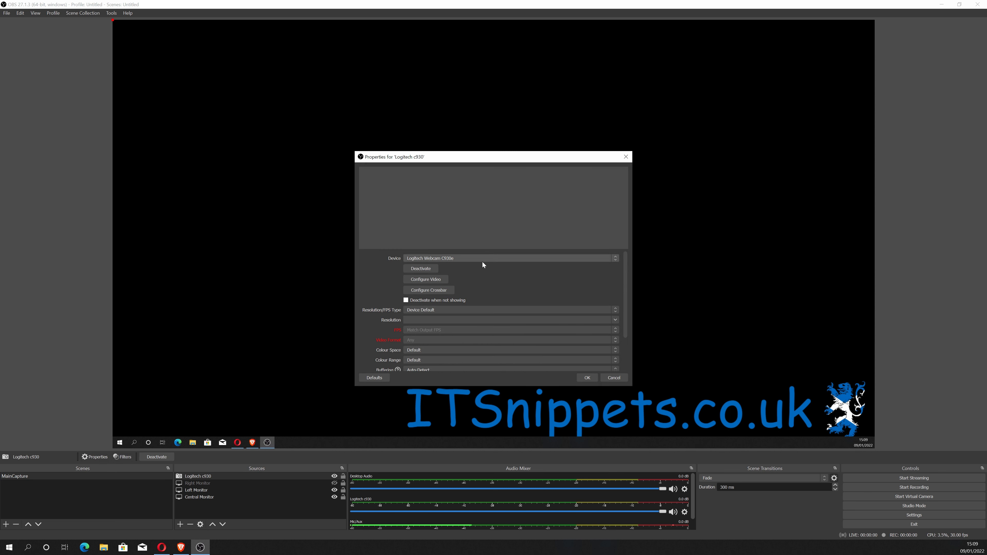
Select Logitech Webcam C930e as the capture device and accept the webcam properties.
click(481, 258)
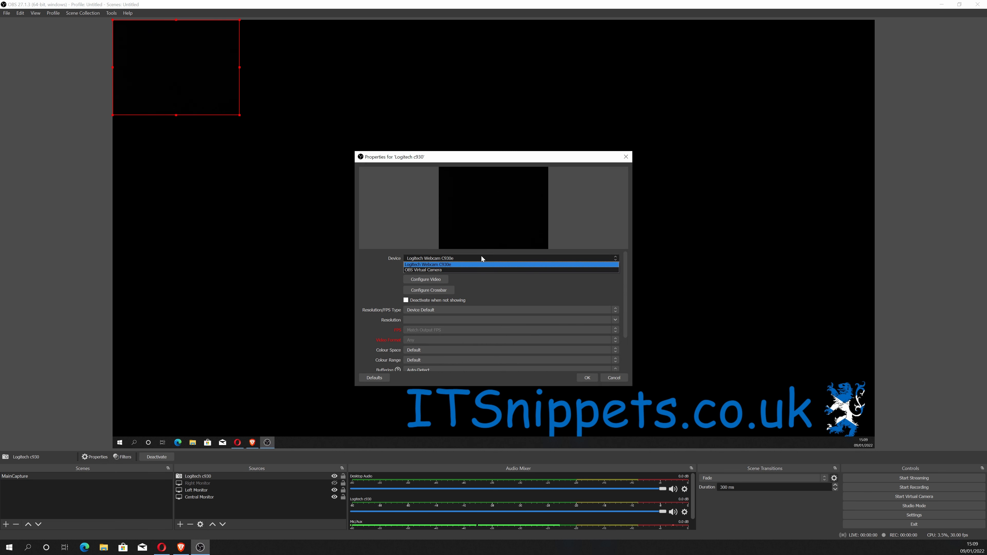
click(481, 258)
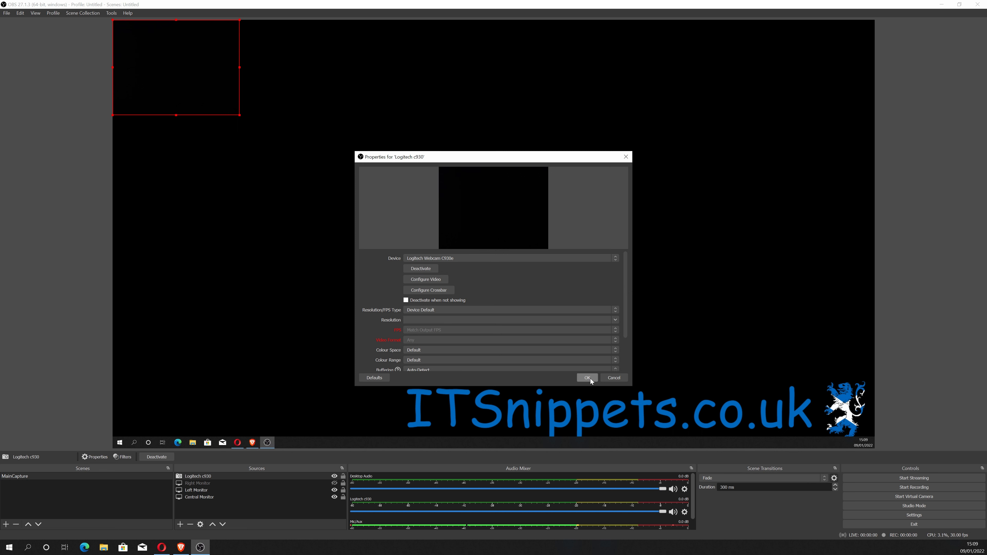
scroll(443, 333, down, 3)
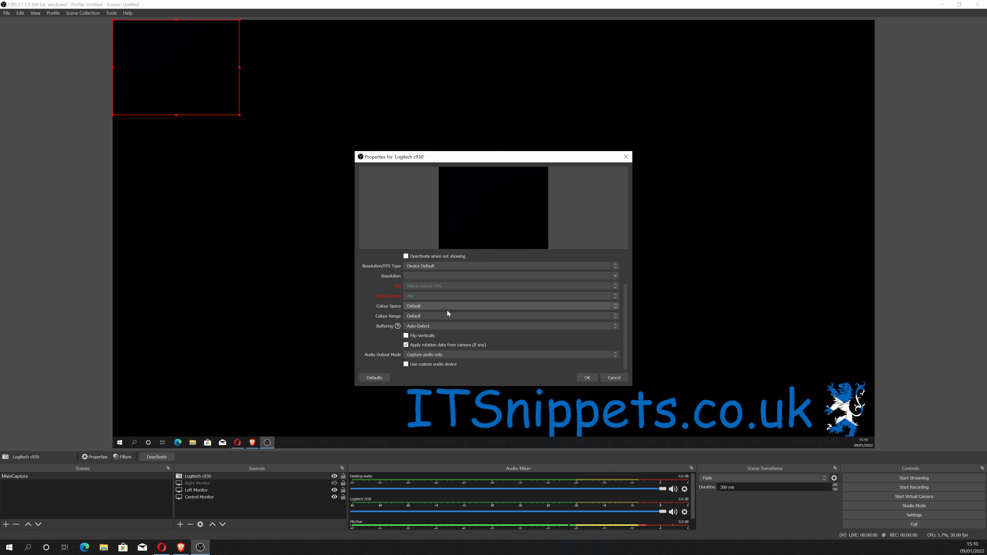
click(587, 377)
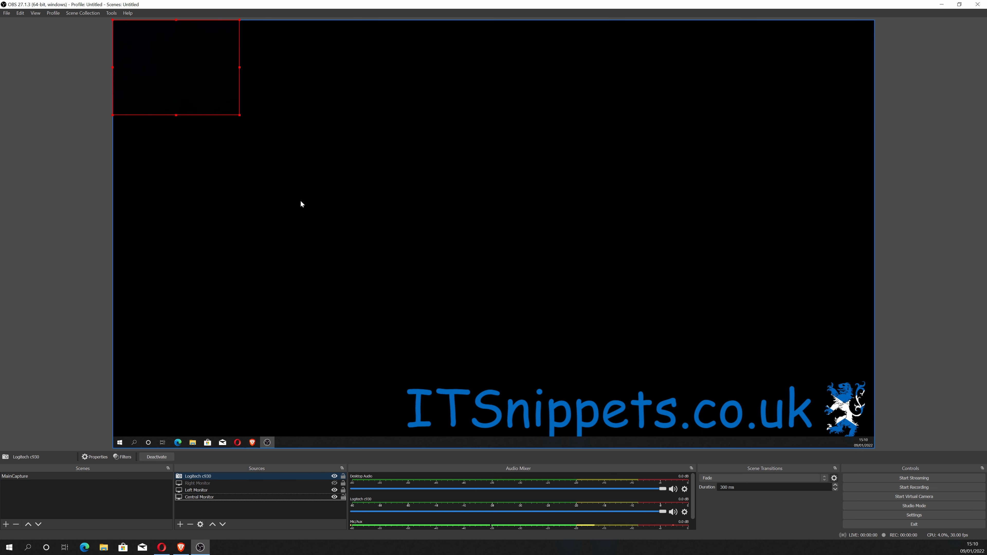
Move the webcam feed to the top-right corner of the canvas.
drag(163, 63, 796, 62)
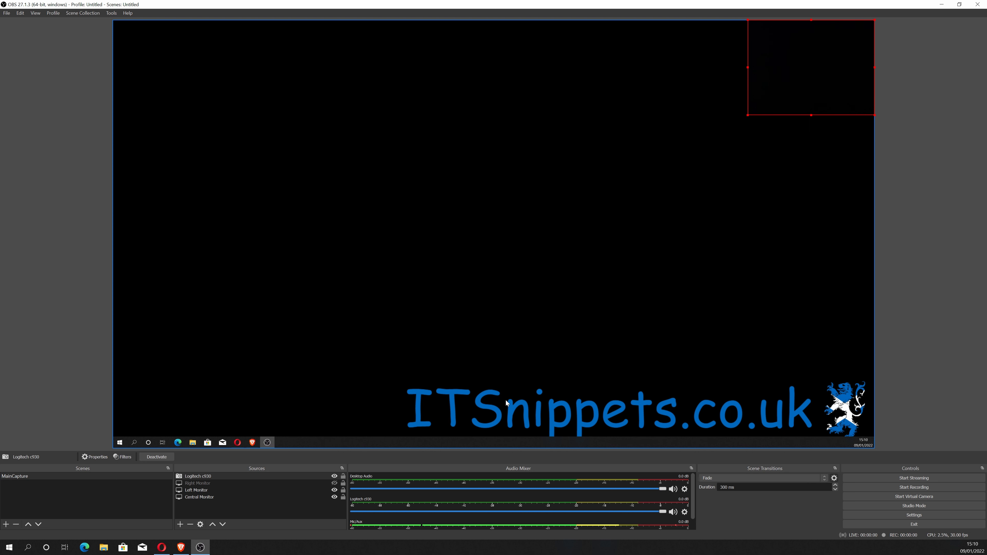
click(187, 510)
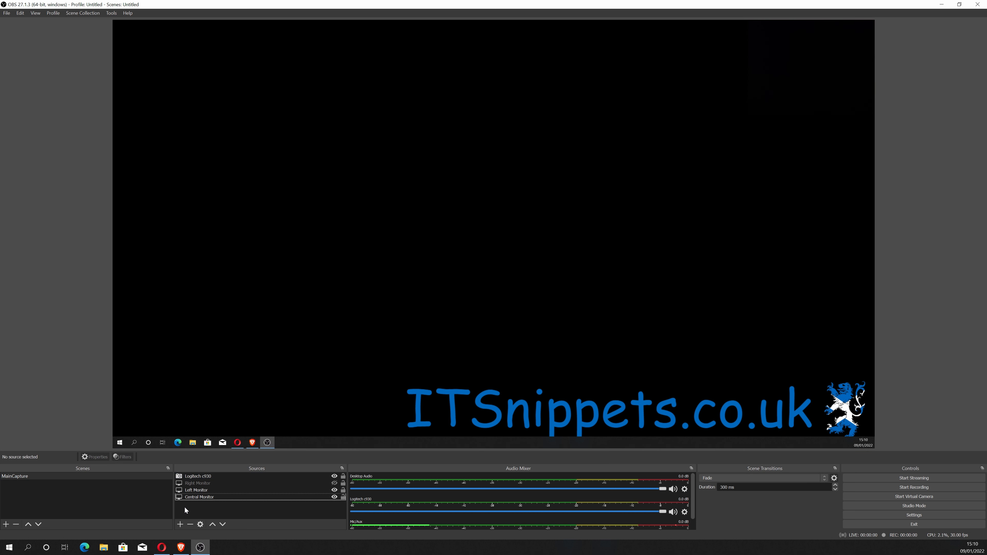
Add an Audio Input Capture source named Blue Yeti.
click(180, 525)
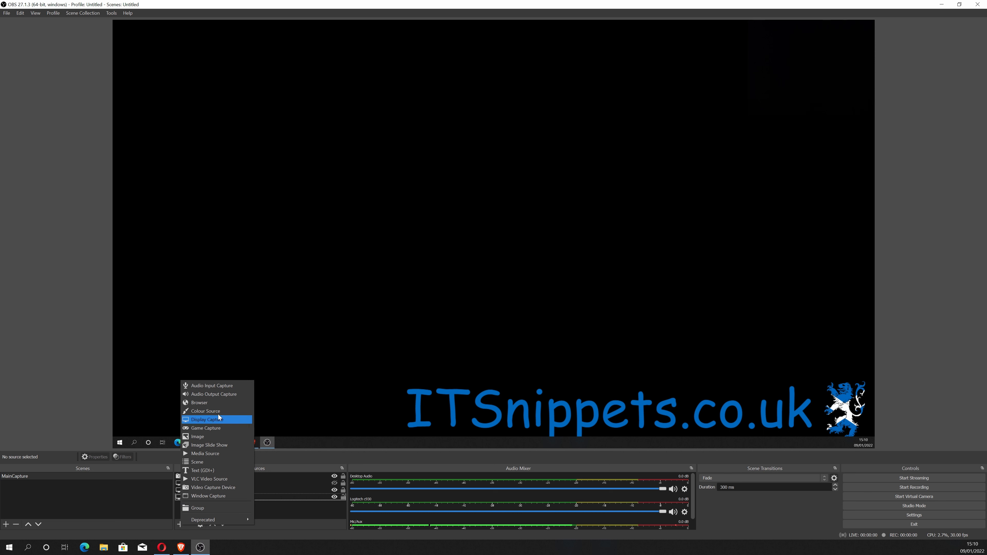
click(227, 387)
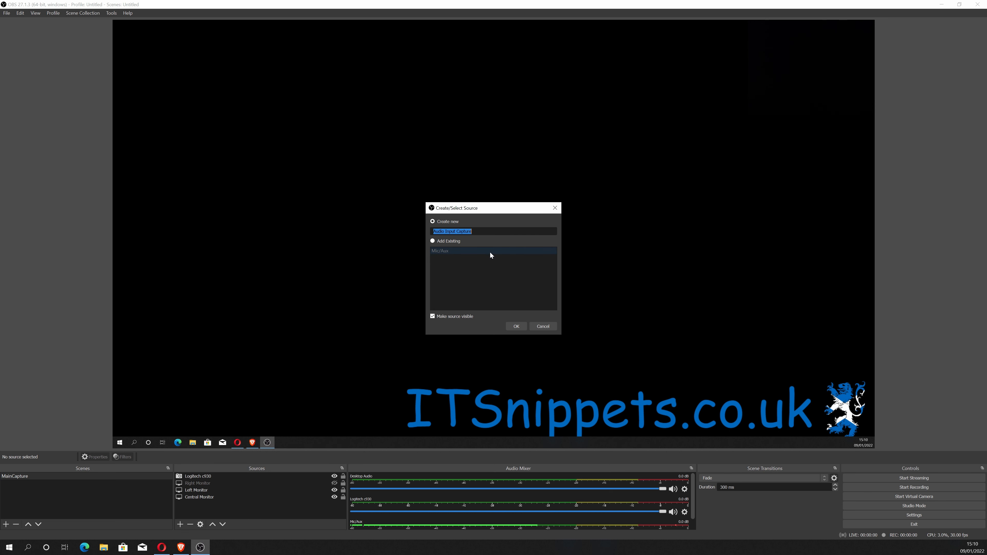
text(Blue Yeti)
click(517, 327)
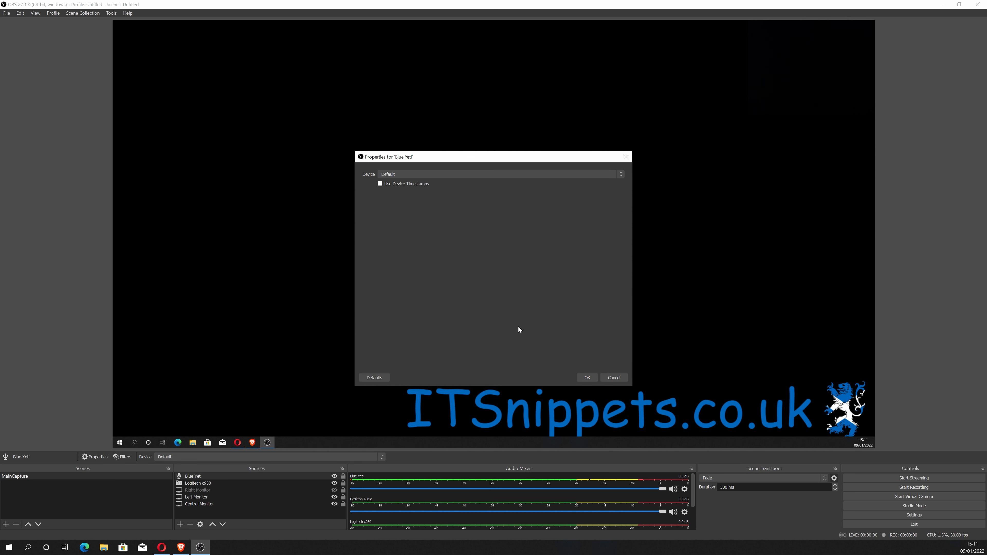
Set the Blue Yeti source's device to Microphone (Yeti Classic) and accept.
click(436, 174)
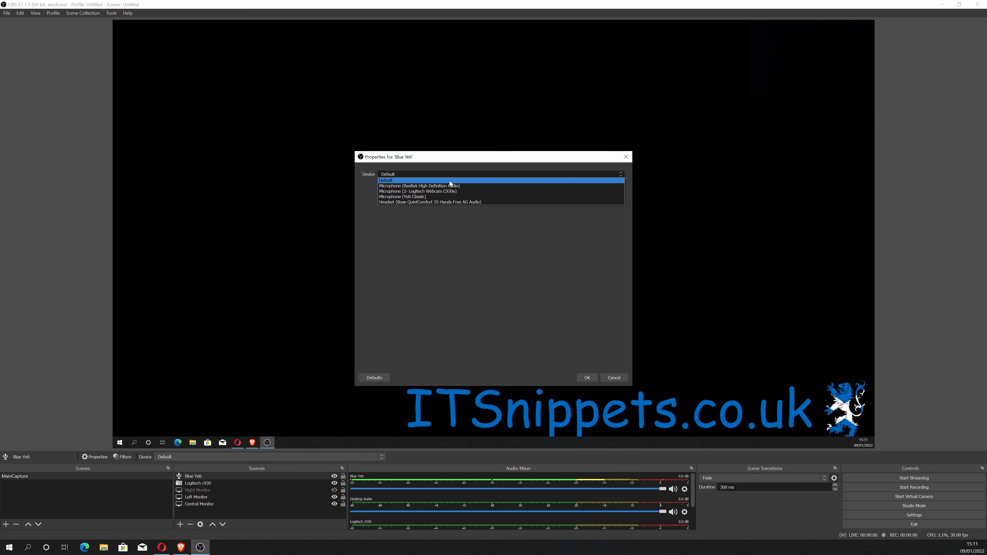
click(458, 196)
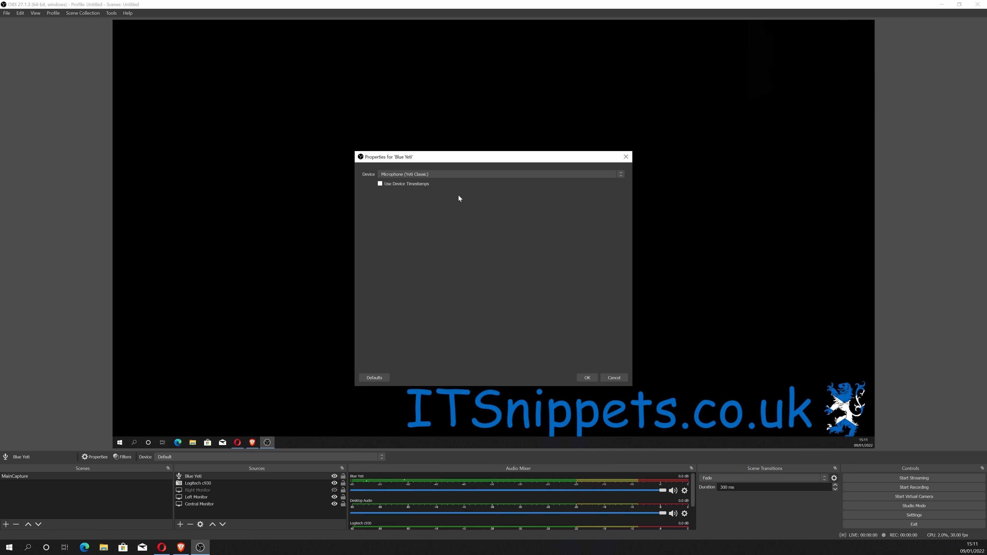
click(584, 377)
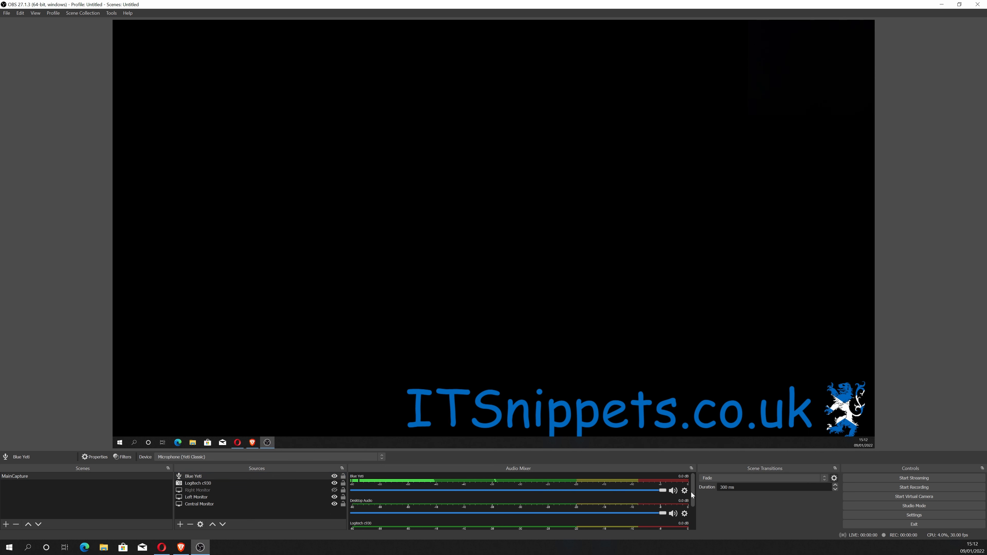
Open the Blue Yeti filters and add a Gain audio filter named Gain.
click(684, 491)
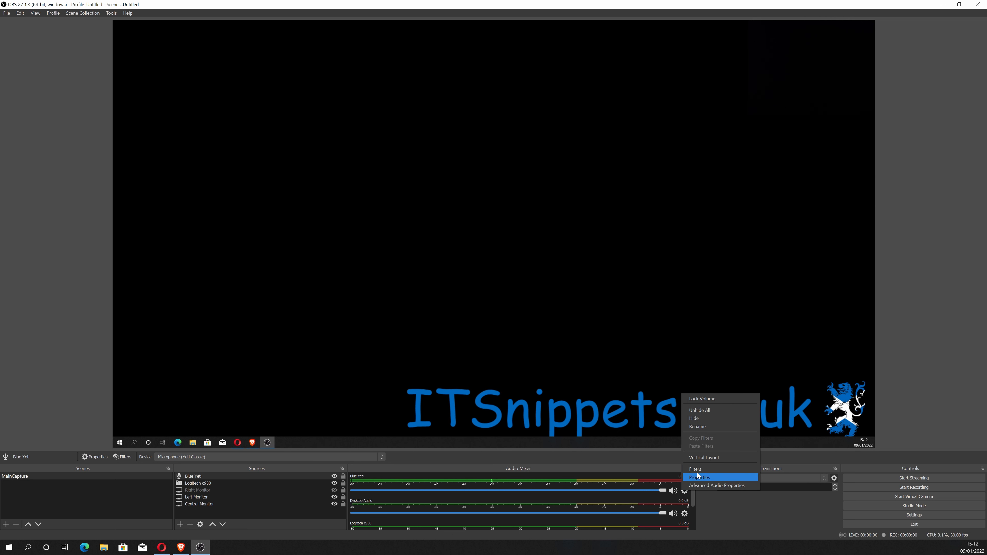
click(707, 469)
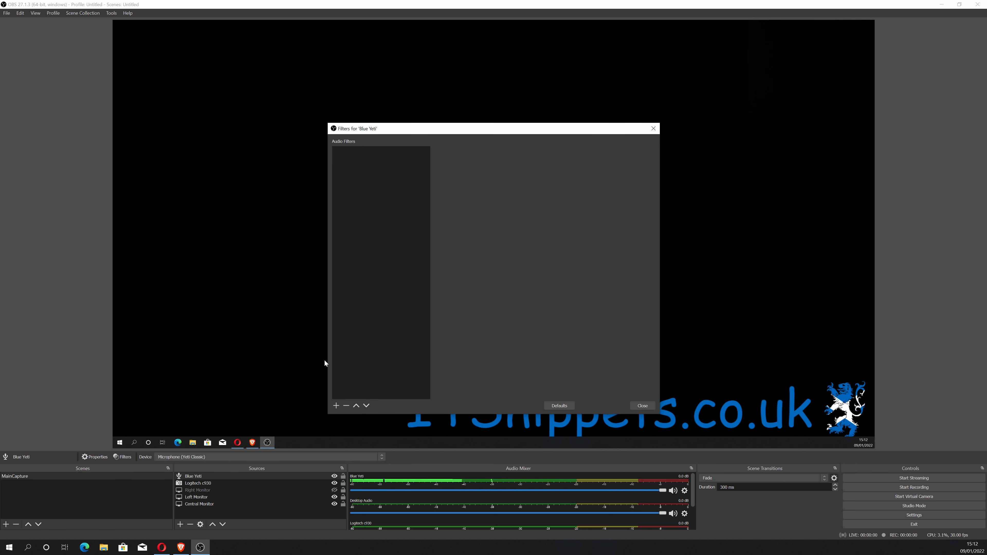
click(336, 406)
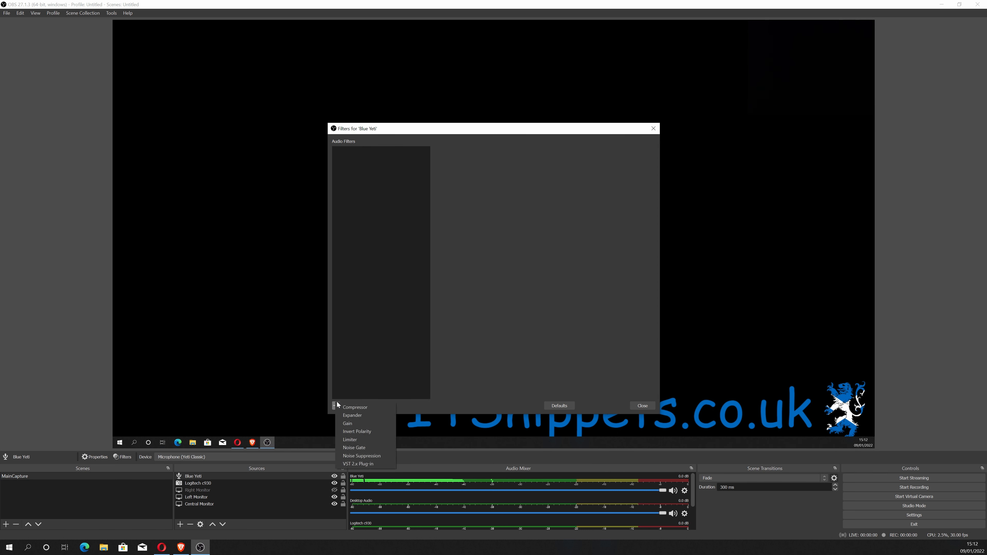
click(383, 424)
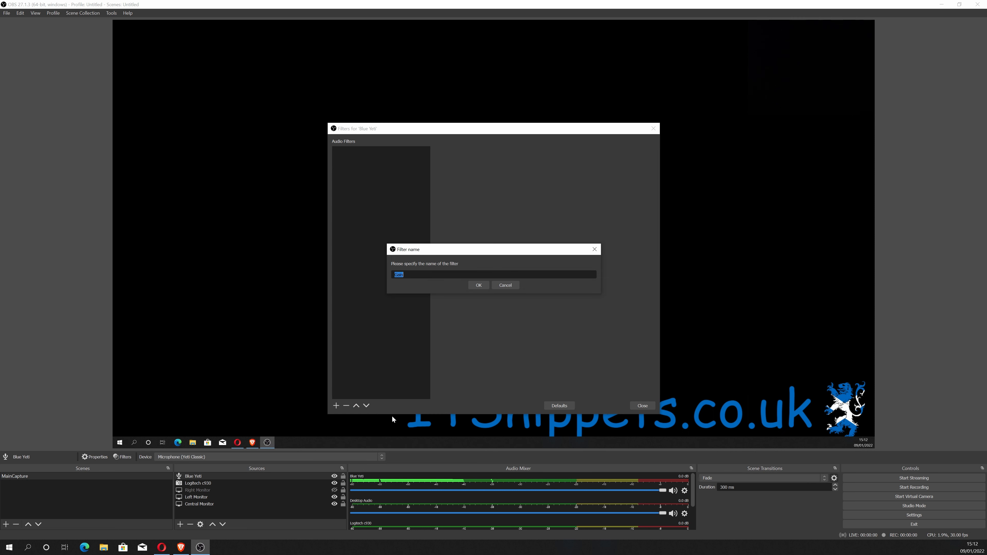
click(479, 285)
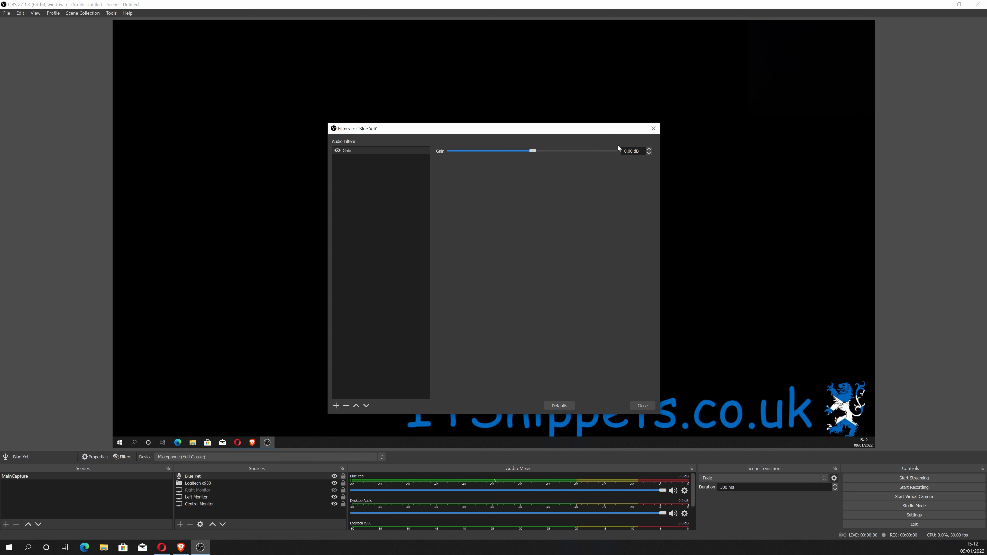
Raise the Gain filter to 16.20 dB.
click(648, 150)
click(649, 150)
click(558, 149)
click(567, 151)
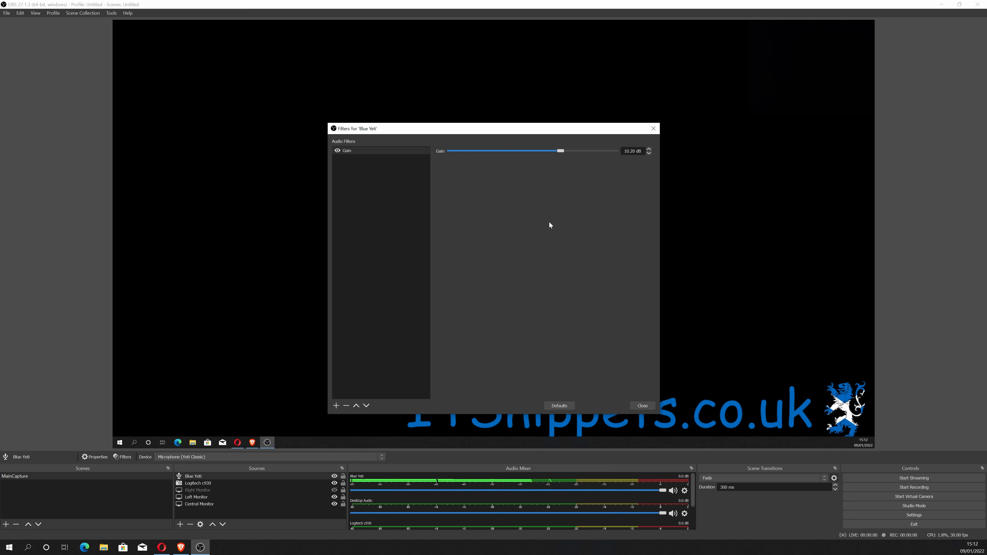
click(587, 151)
click(587, 151)
click(587, 152)
click(599, 152)
click(599, 152)
click(599, 153)
Add a Noise Suppression filter to the Blue Yeti source.
click(336, 406)
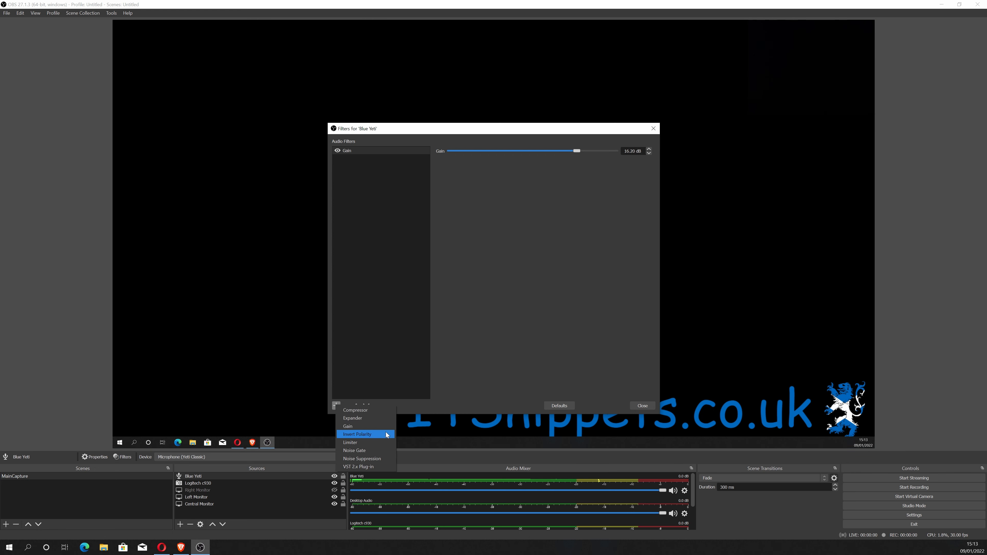
click(378, 459)
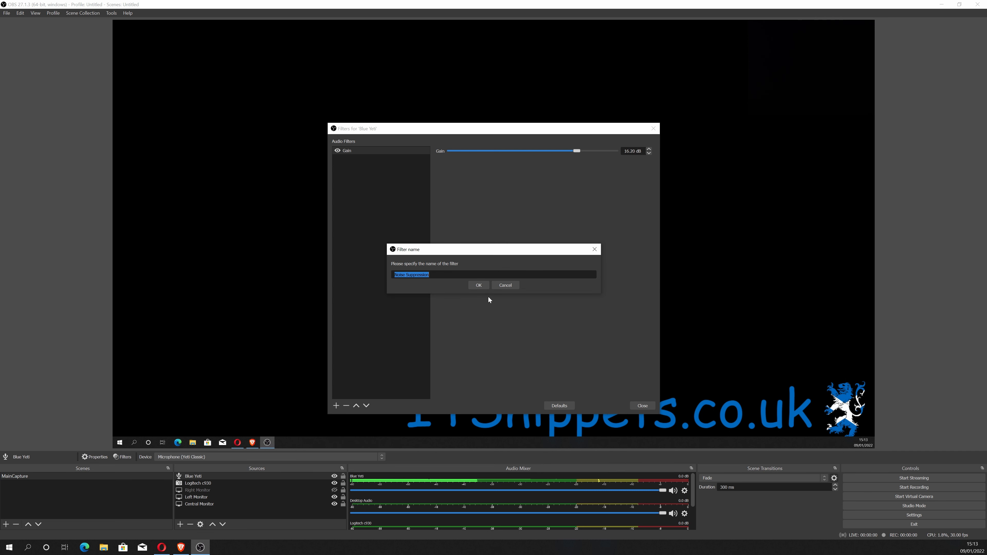
click(482, 287)
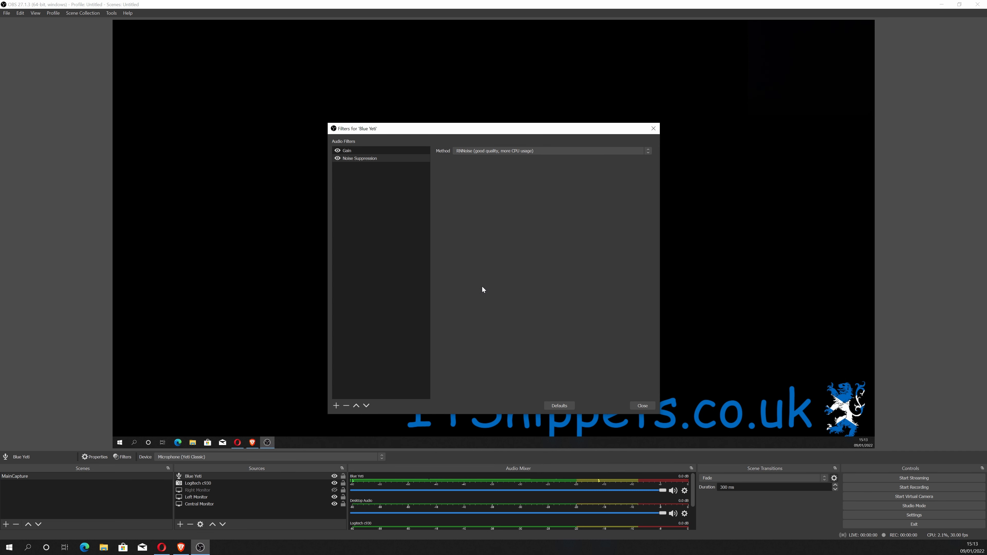
Keep the RNNoise (good quality, more CPU usage) suppression method and close the filters window.
click(529, 151)
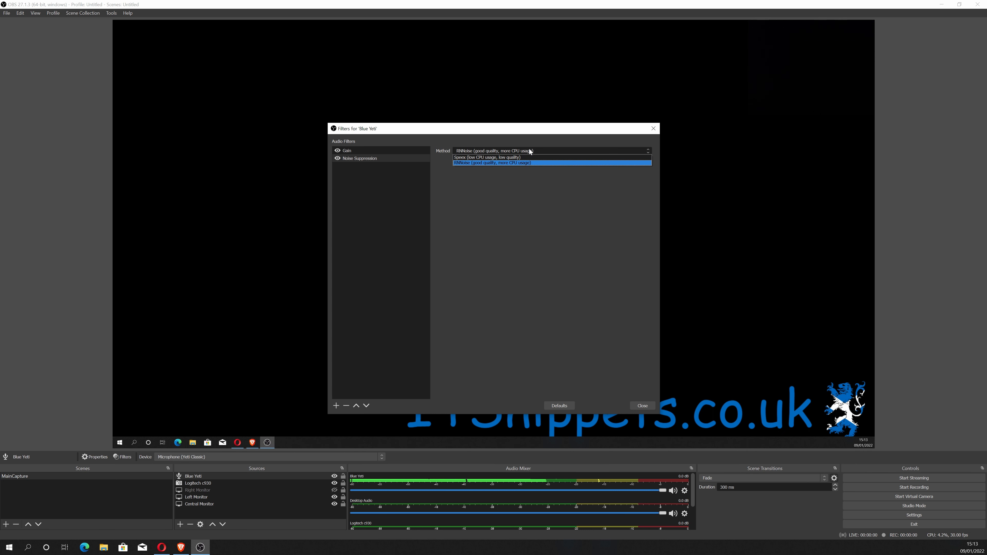
click(529, 150)
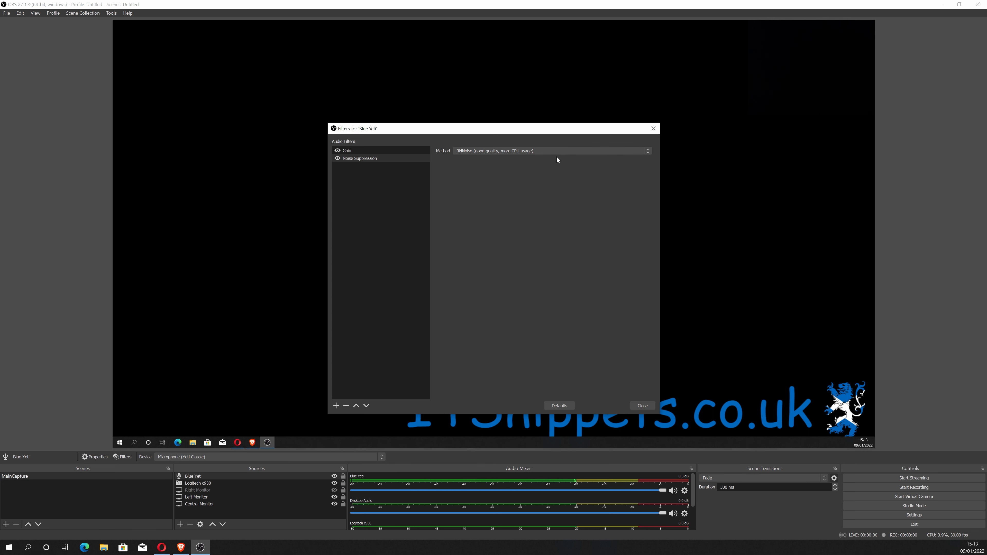
click(554, 152)
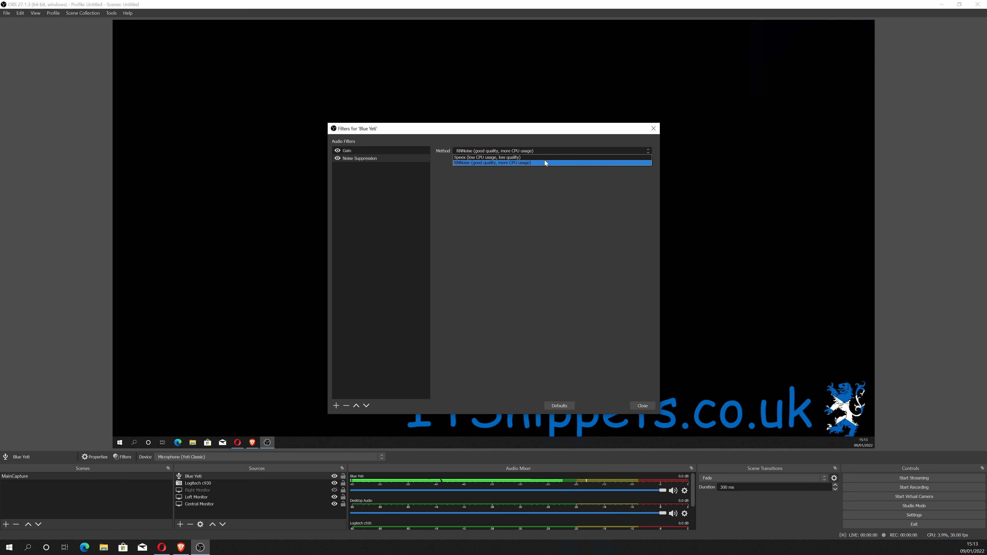
click(544, 161)
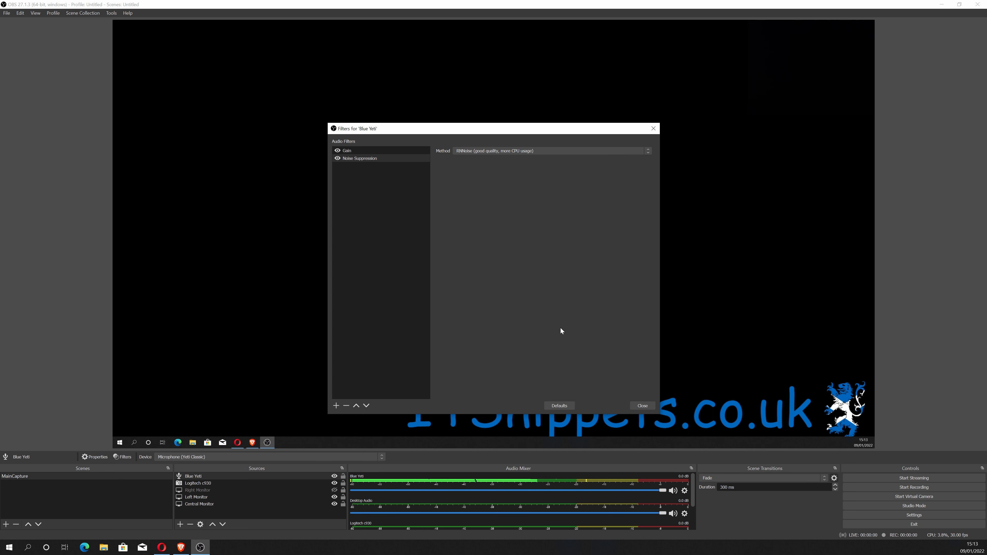
click(647, 407)
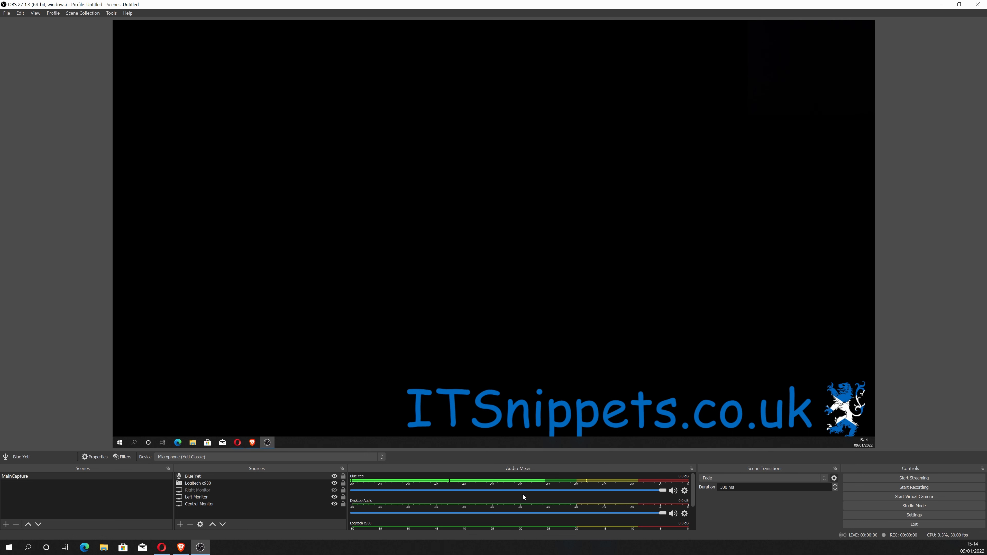
Open the Advanced Audio Properties for the mixer sources and widen the dialog to show all track columns.
right_click(582, 489)
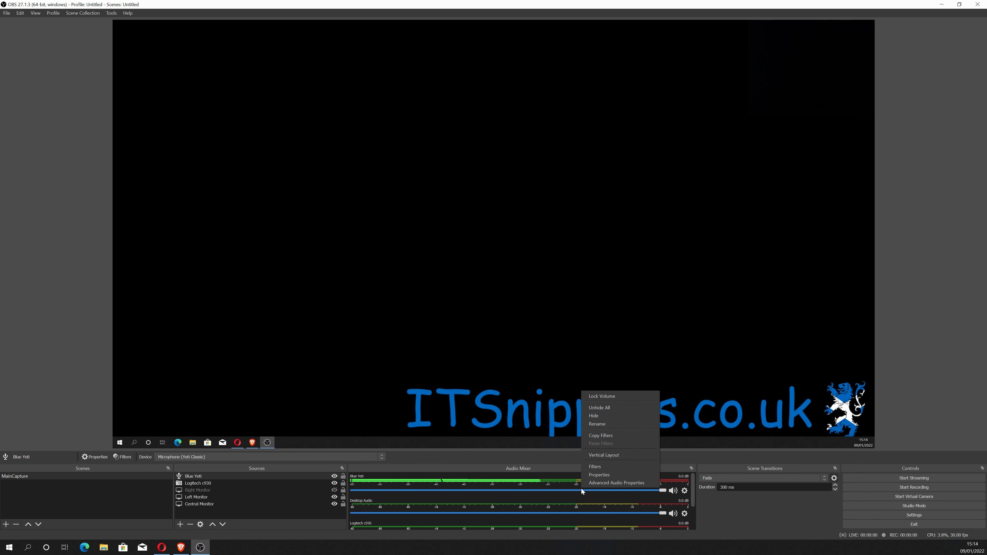
click(607, 483)
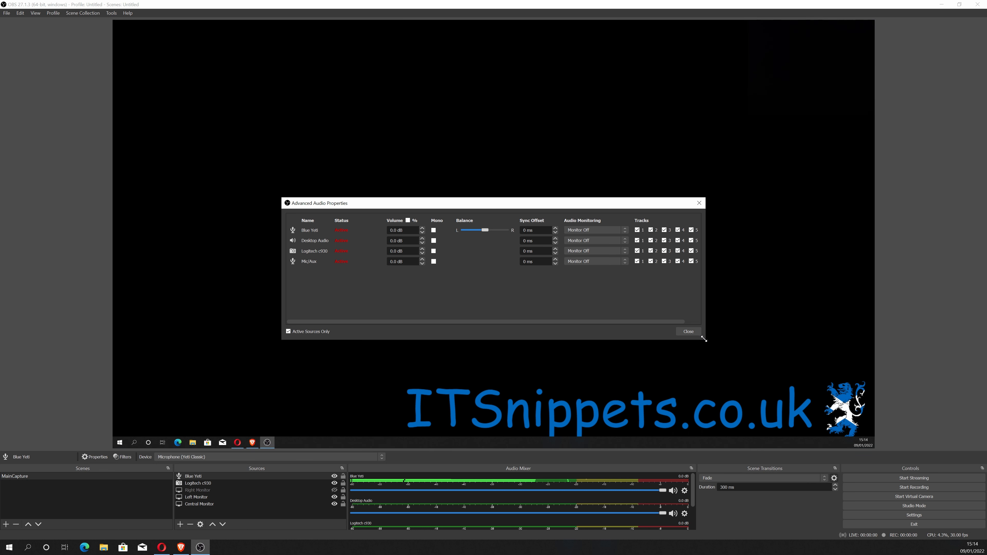
drag(705, 339, 805, 341)
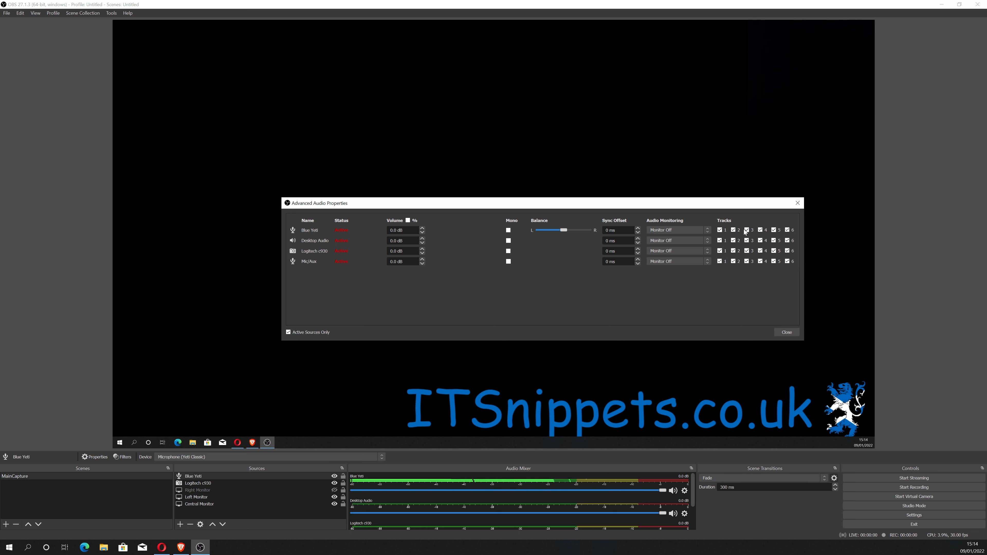
Uncheck tracks 2 through 6 for Blue Yeti so it records only to track 1.
click(733, 230)
click(748, 230)
click(760, 230)
click(774, 230)
click(787, 231)
Uncheck tracks 3, 4 and 5 for Desktop Audio, and tracks 1 and 3 for Logitech c930.
click(774, 241)
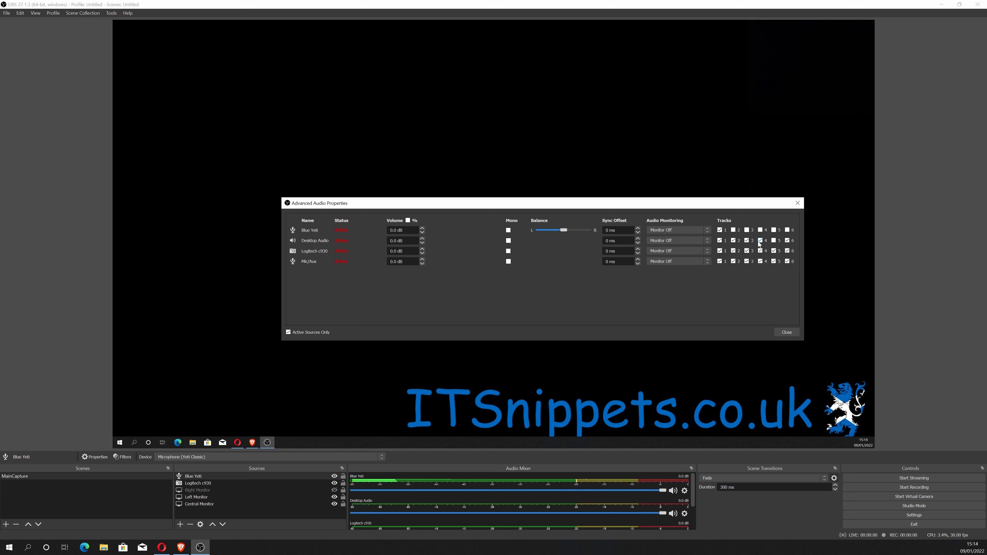
click(762, 242)
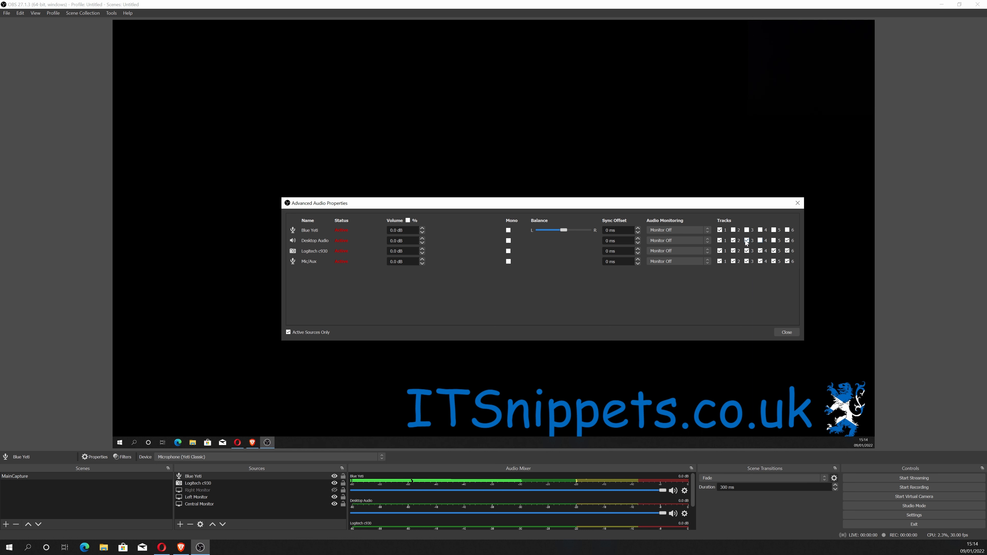
click(748, 242)
click(720, 251)
click(747, 251)
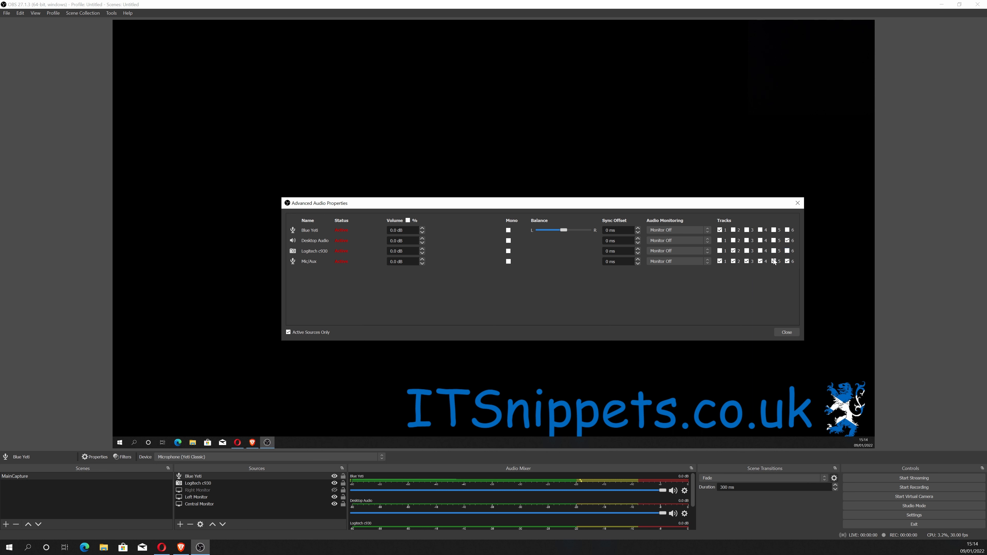
Uncheck tracks 1, 3 and 6 for Mic/Aux and close the Advanced Audio Properties dialog.
click(720, 261)
click(750, 262)
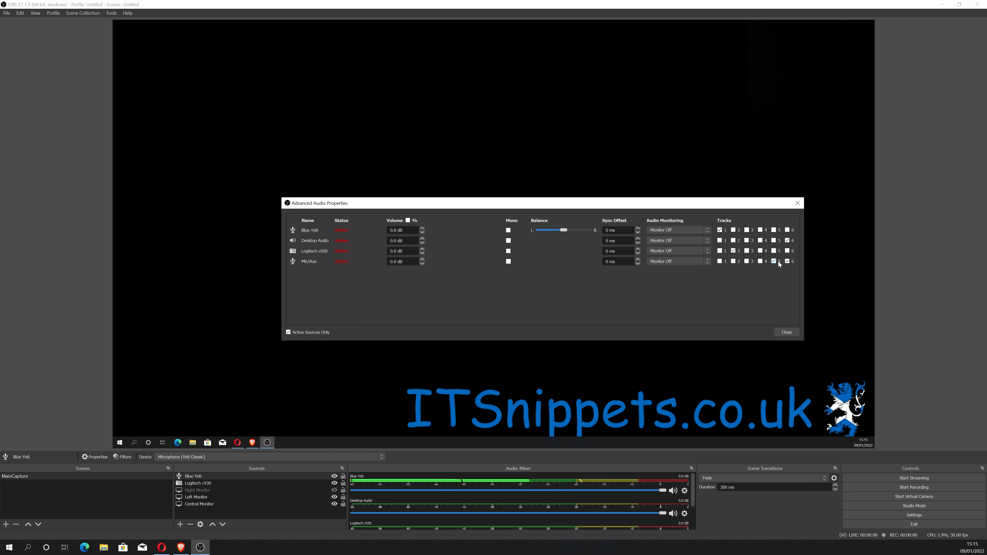
click(792, 264)
click(786, 334)
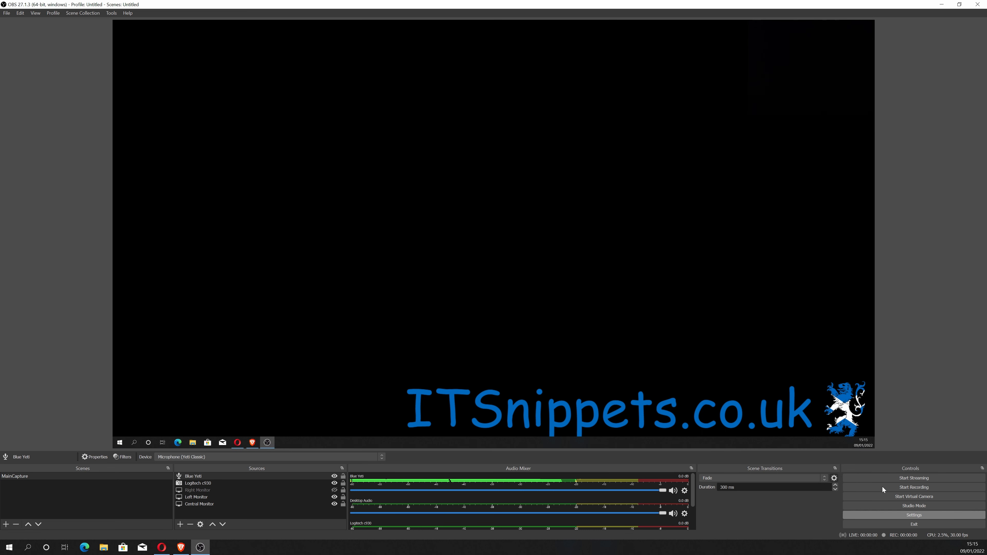
Open Settings, go to the Output recording options and set the recording encoder to NVIDIA NVENC H.264 (new).
click(914, 515)
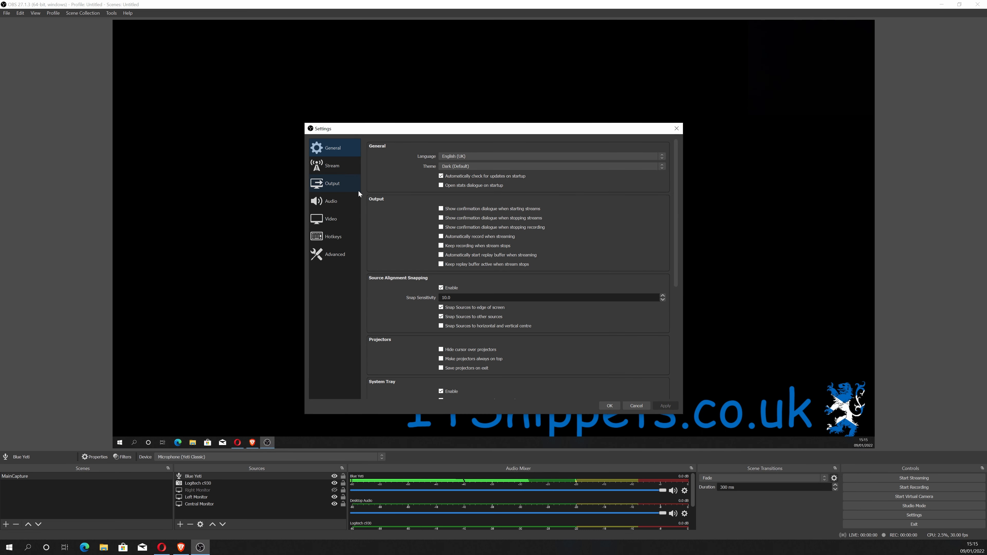
click(333, 202)
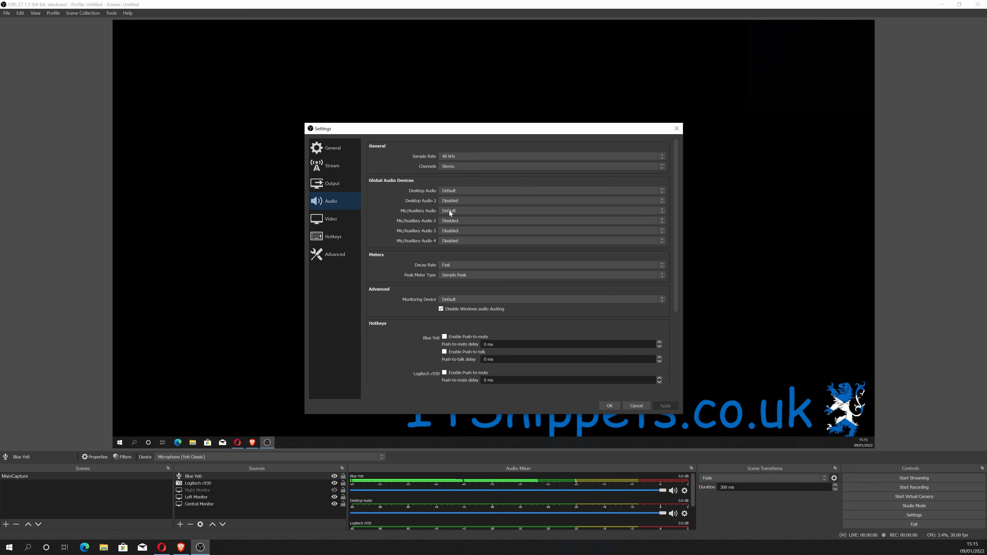
click(331, 184)
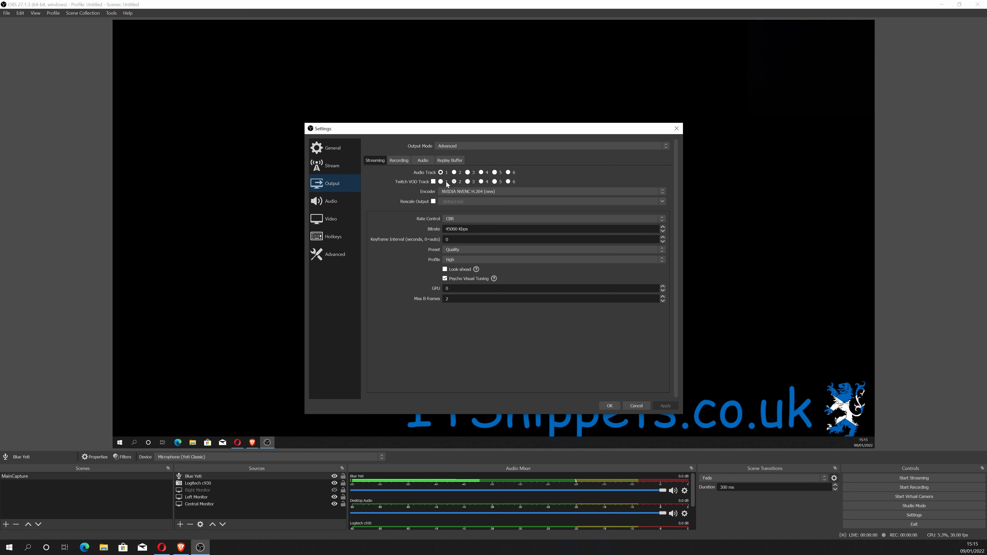
click(403, 161)
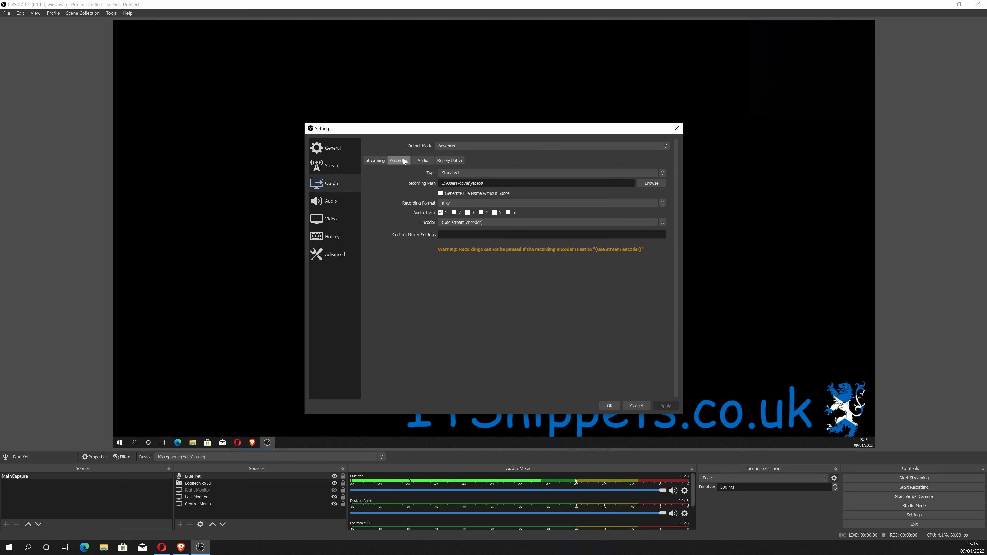
click(380, 161)
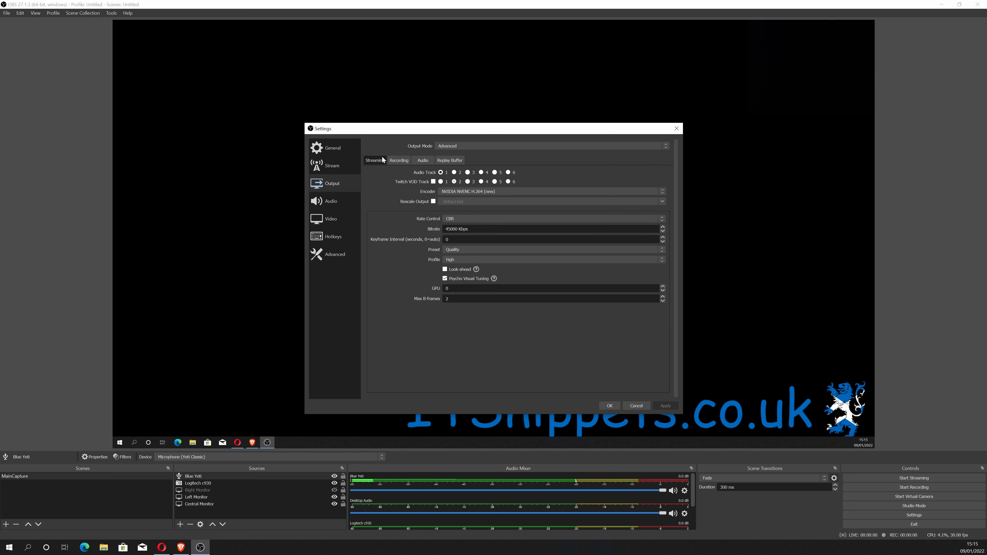
double_click(457, 230)
click(399, 160)
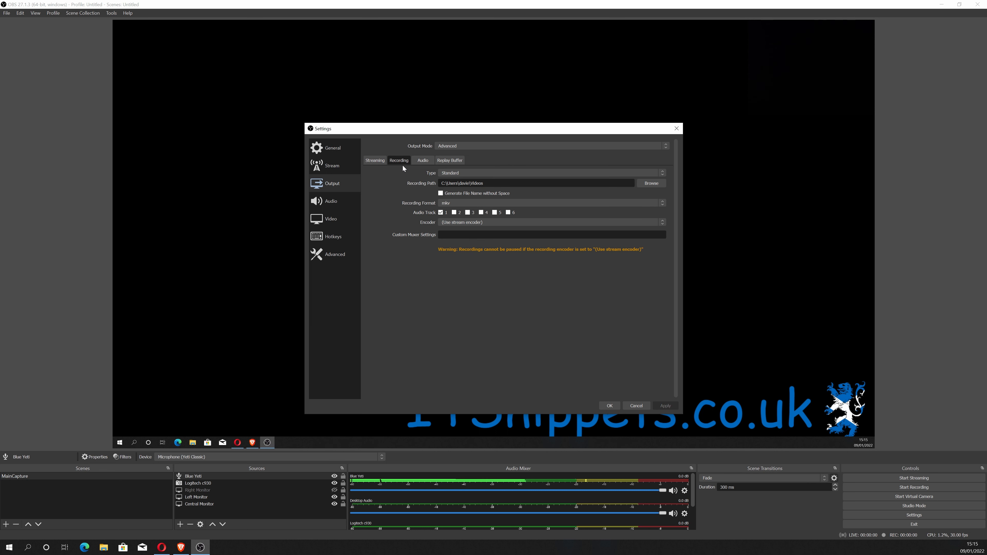
click(522, 223)
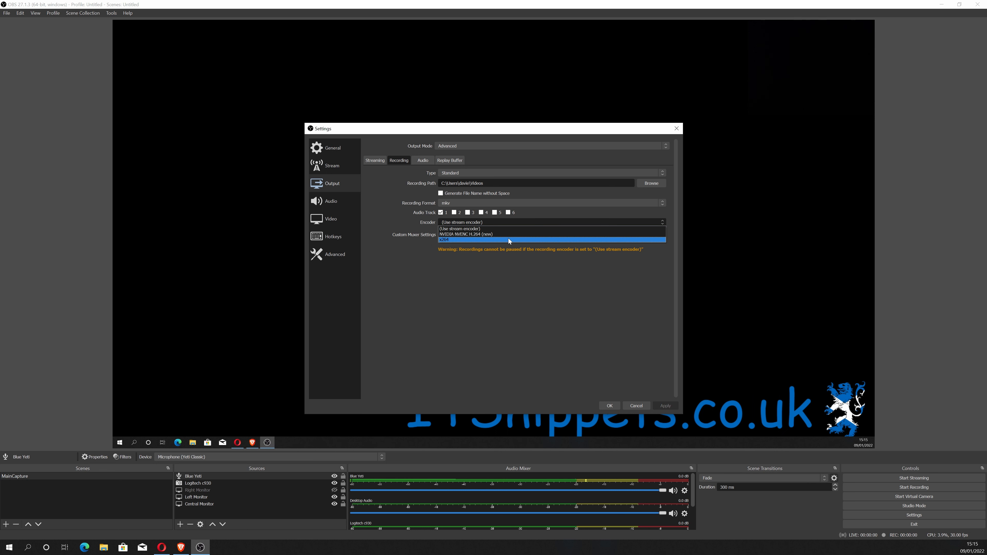
click(501, 234)
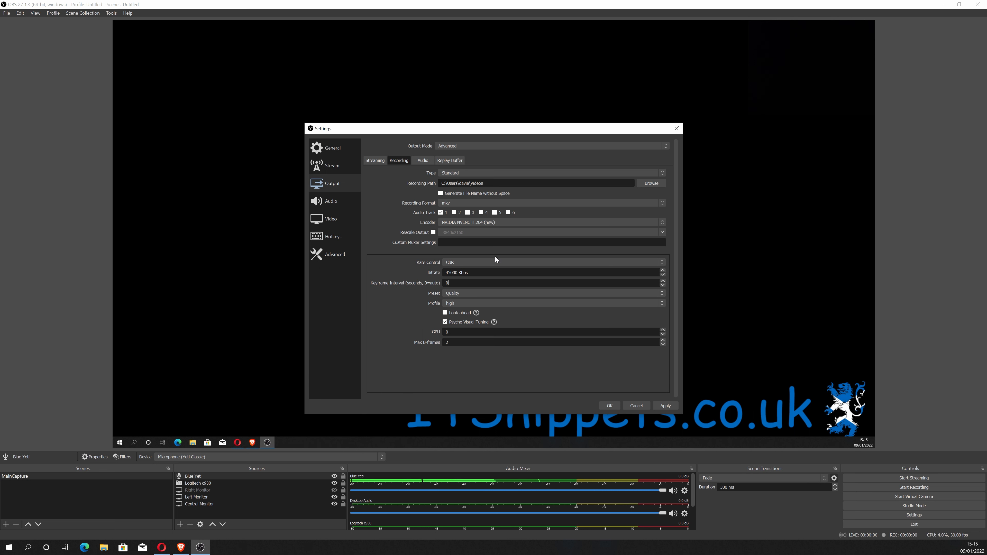
Enable recording audio tracks 2, 5 and 6 alongside track 1, then confirm the settings with OK.
click(455, 213)
click(496, 213)
click(509, 212)
click(424, 161)
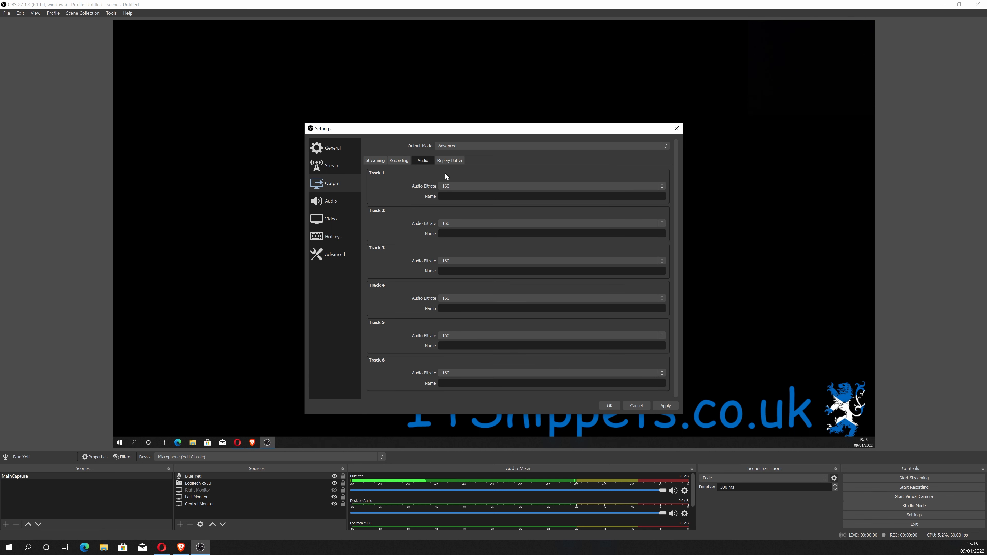
click(457, 161)
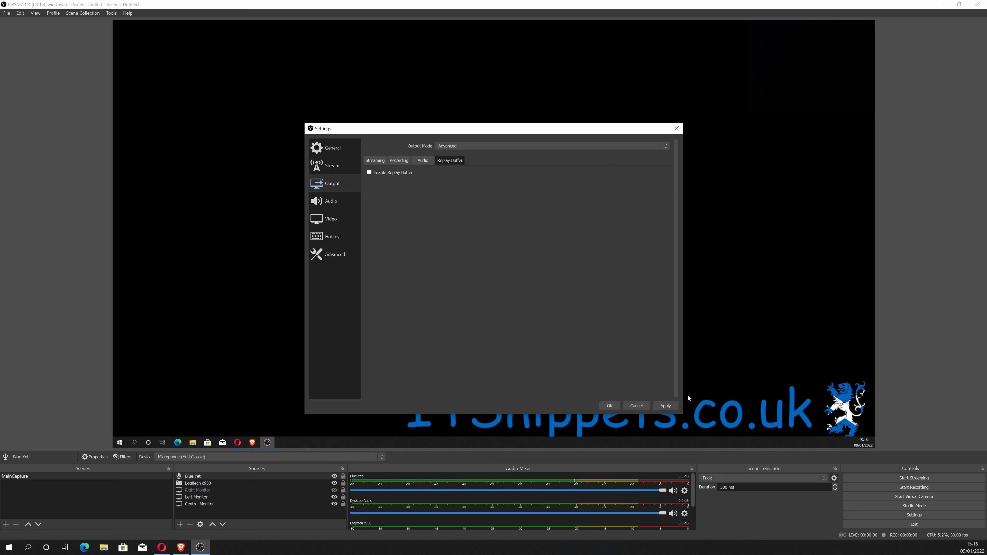
click(609, 406)
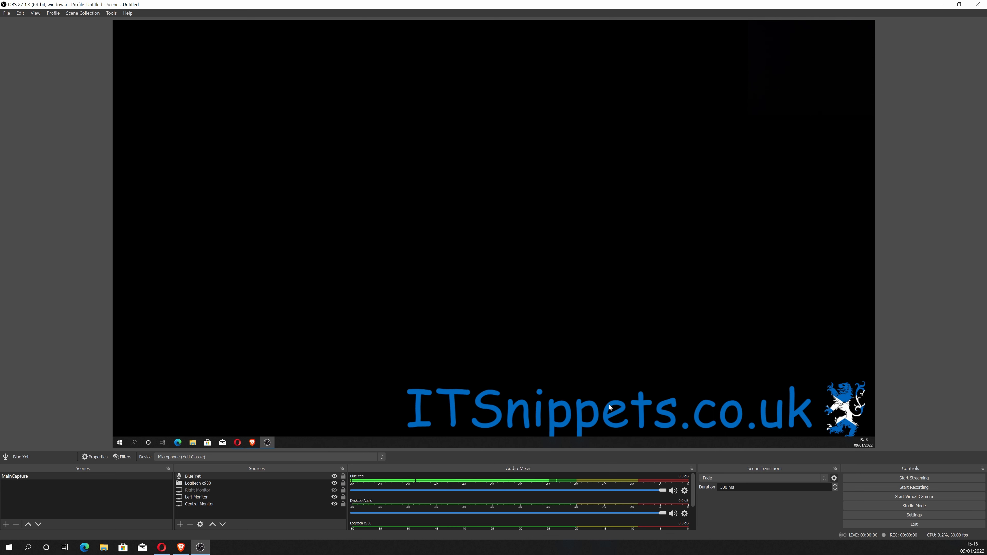